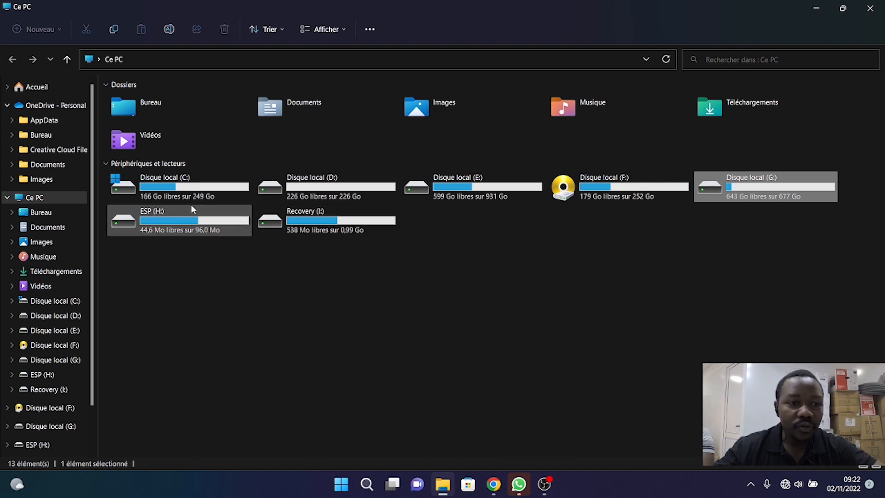
Copy the Lenovo user folder from Utilisateurs on Disque local (C:) after viewing its contents
{"action": "double_click", "coordinate": [164, 196]}
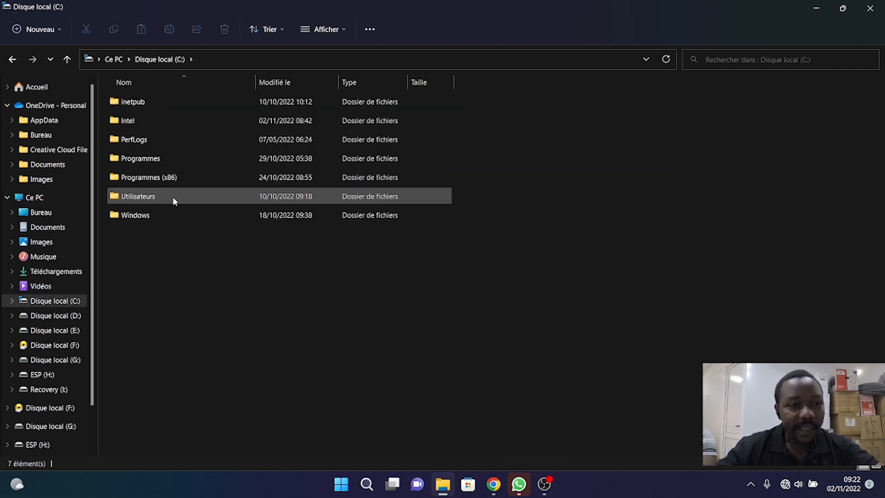
{"action": "left_click", "coordinate": [135, 200]}
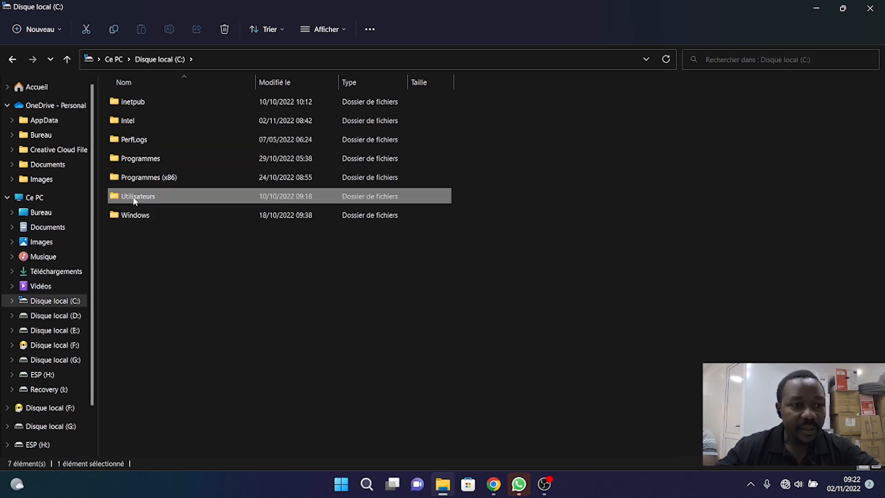
{"action": "double_click", "coordinate": [135, 201]}
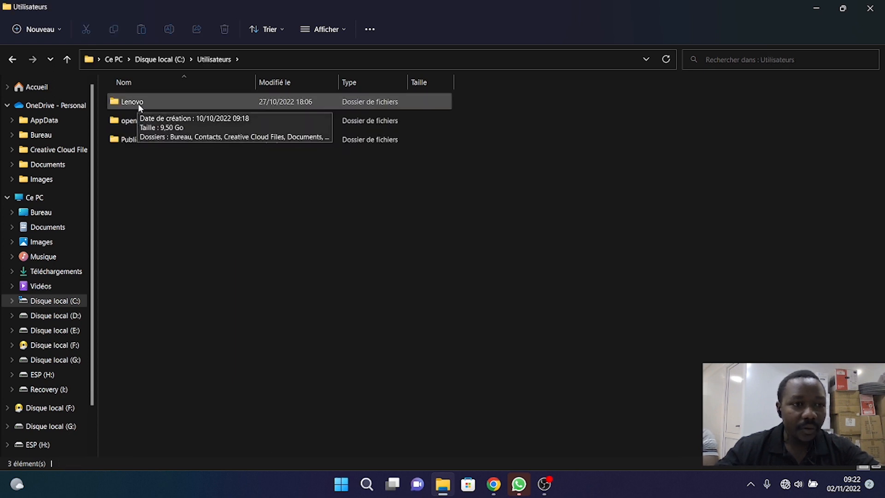
{"action": "double_click", "coordinate": [138, 104]}
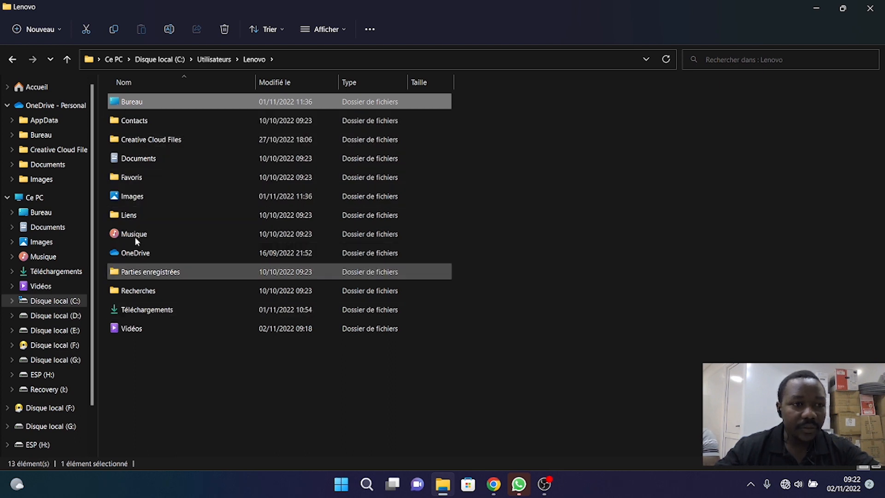
{"action": "left_click", "coordinate": [65, 59]}
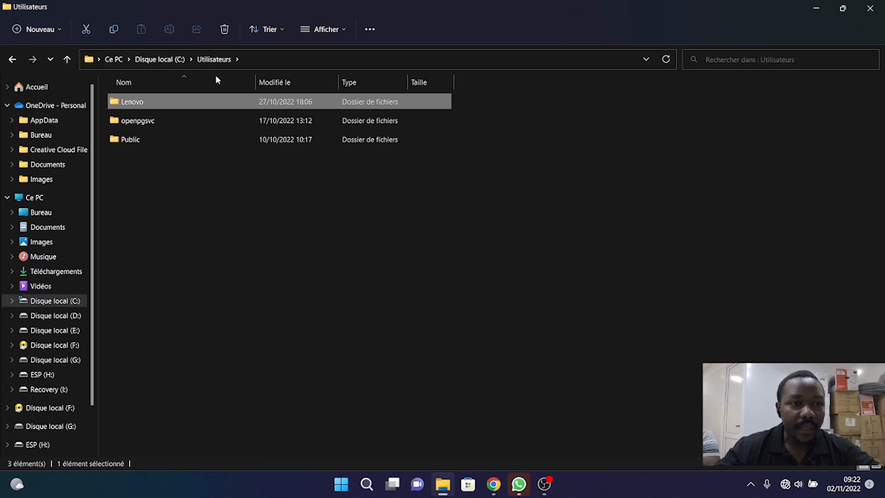
{"action": "right_click", "coordinate": [139, 106]}
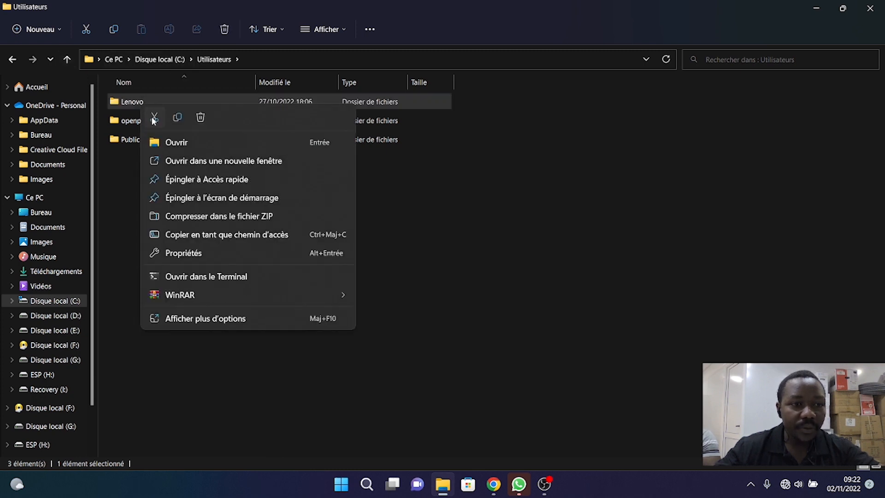
{"action": "left_click", "coordinate": [175, 119]}
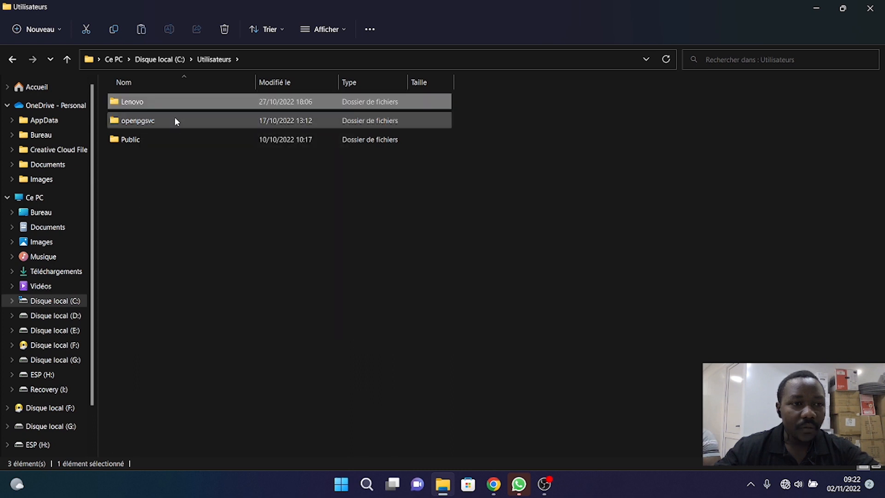
Create a new folder named SAUVEGARDE on Disque local (G:)
{"action": "left_click", "coordinate": [46, 199]}
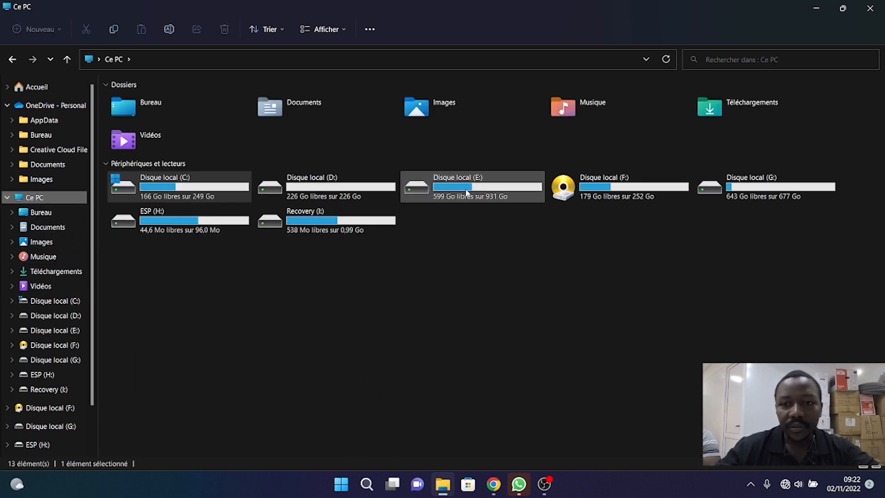
{"action": "double_click", "coordinate": [775, 195]}
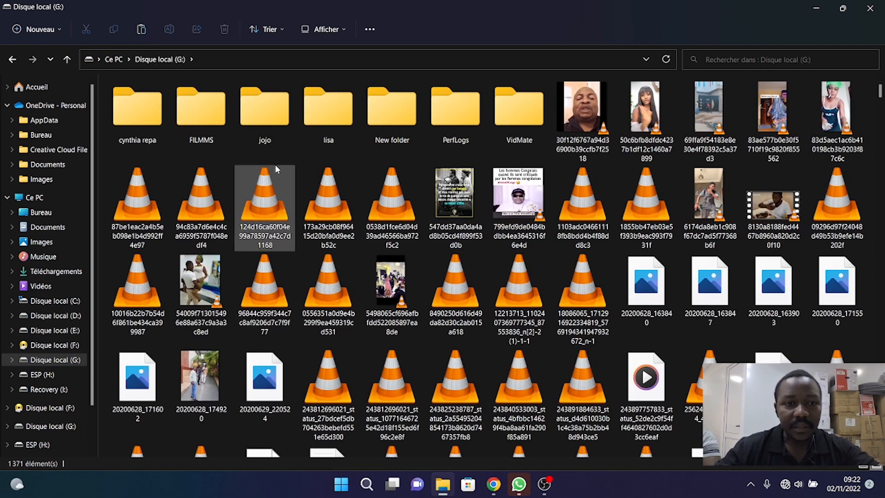
{"action": "right_click", "coordinate": [224, 162]}
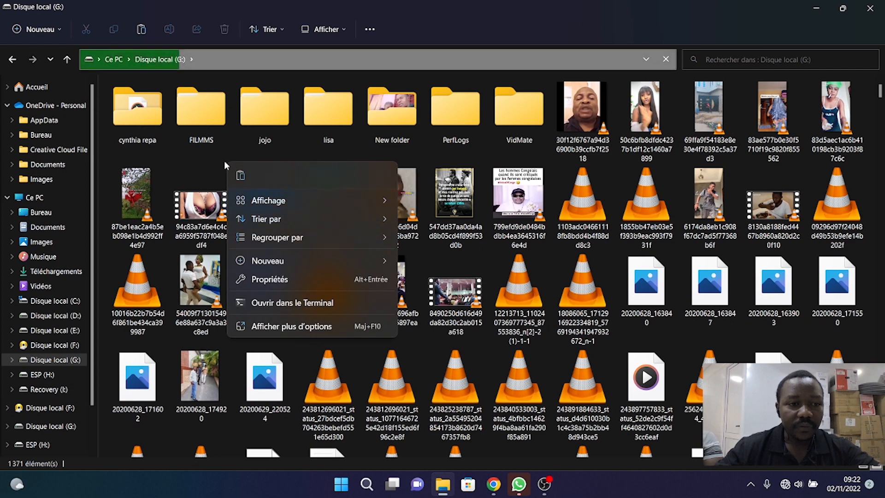
{"action": "mouse_move", "coordinate": [268, 262]}
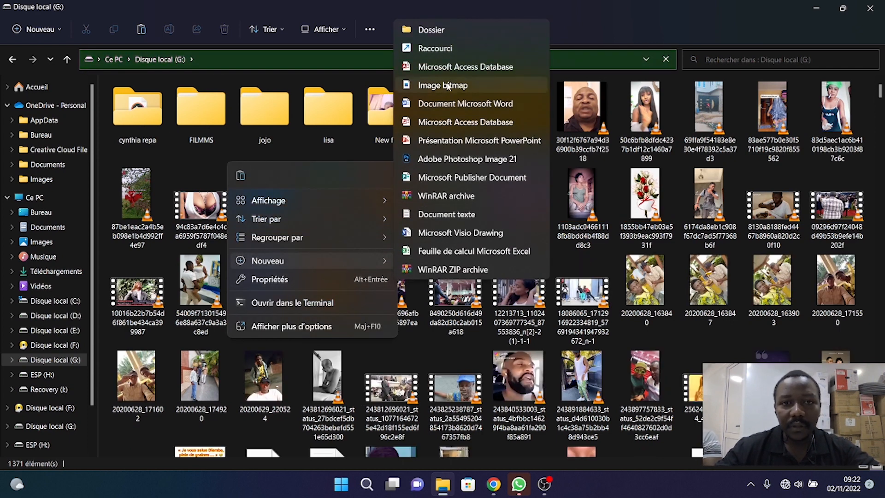
{"action": "left_click", "coordinate": [427, 32]}
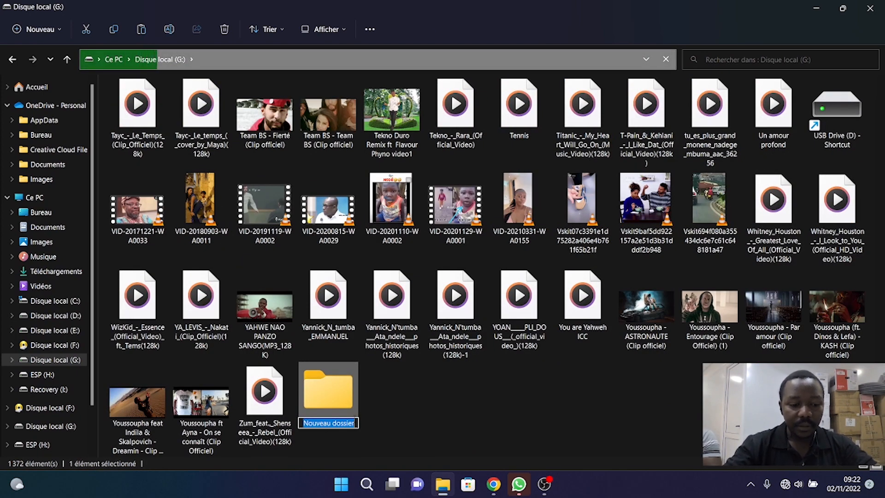
{"action": "key", "text": "Caps_Lock"}
{"action": "type", "text": "S"}
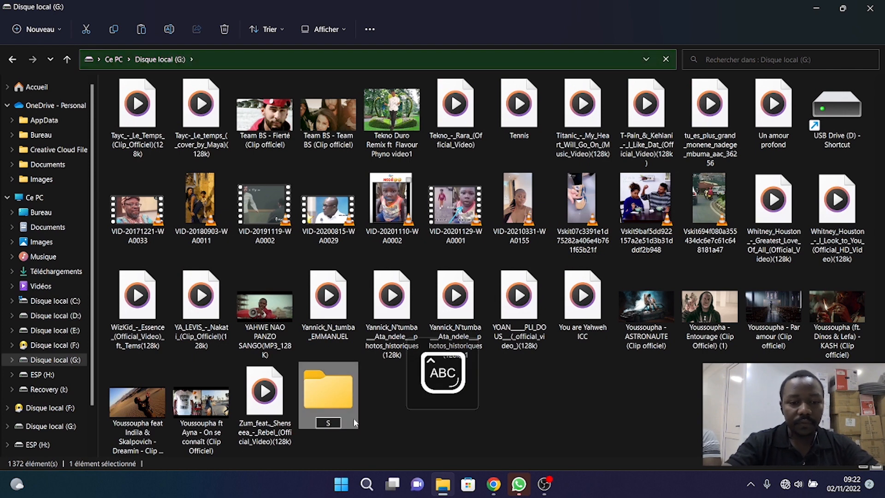
{"action": "type", "text": "AU"}
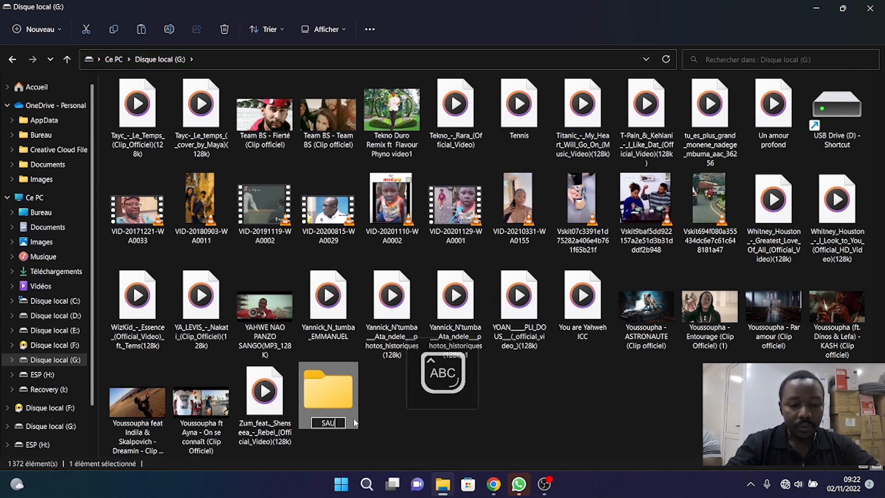
{"action": "type", "text": "VEGAR"}
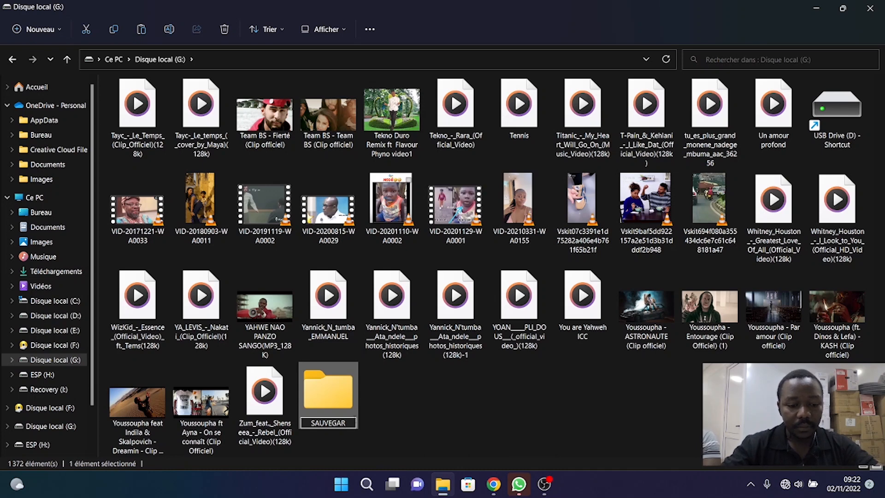
{"action": "type", "text": "DE"}
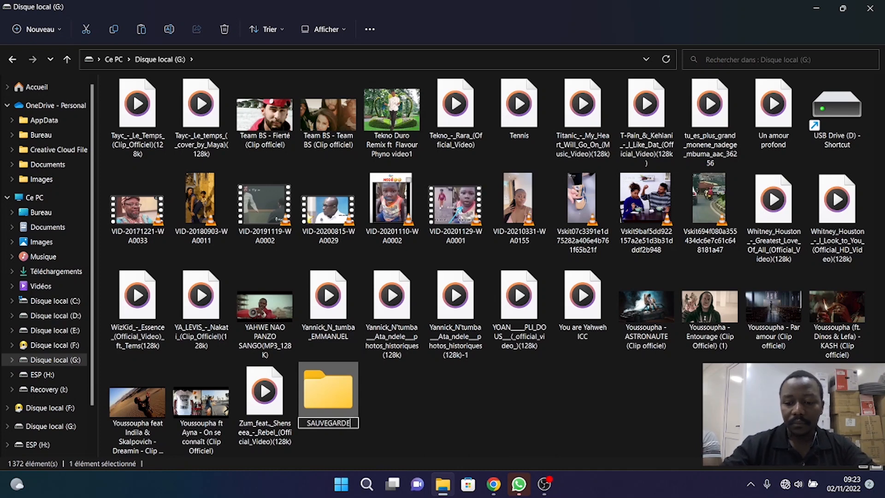
{"action": "key", "text": "Return"}
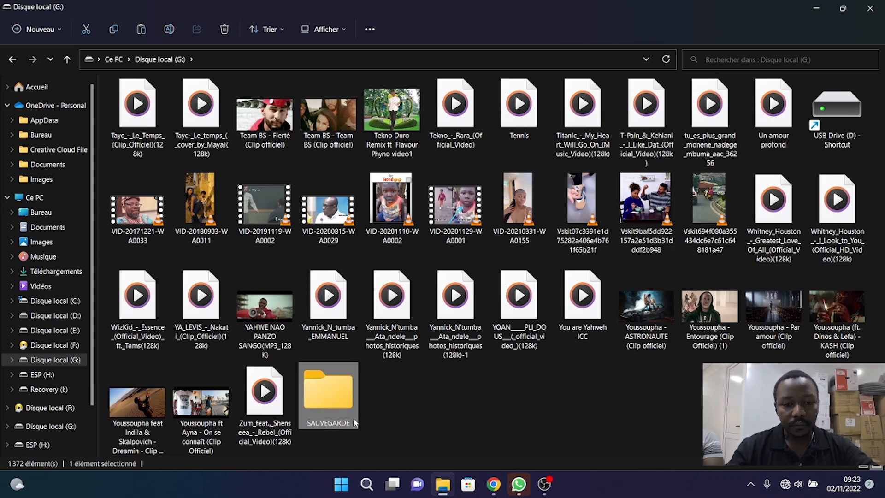
Paste the copied user folder into the SAUVEGARDE folder and continue with administrator rights
{"action": "double_click", "coordinate": [342, 382]}
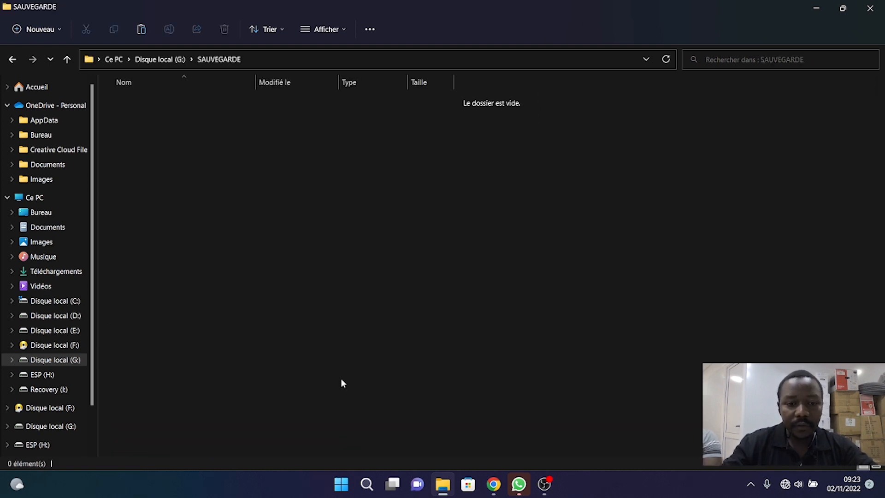
{"action": "right_click", "coordinate": [369, 240]}
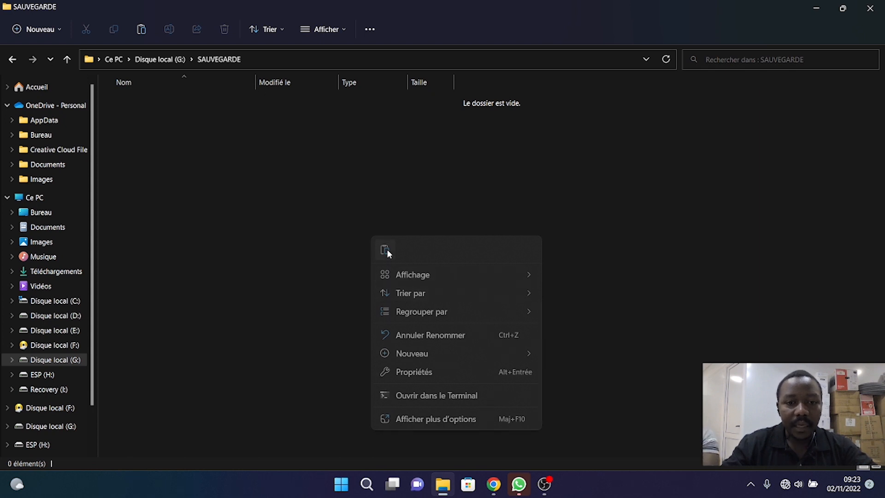
{"action": "left_click", "coordinate": [385, 250]}
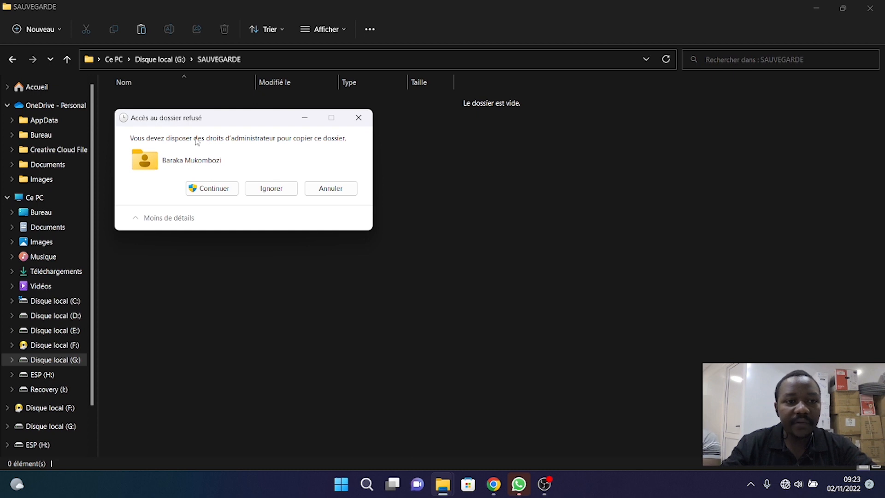
{"action": "left_click", "coordinate": [212, 188]}
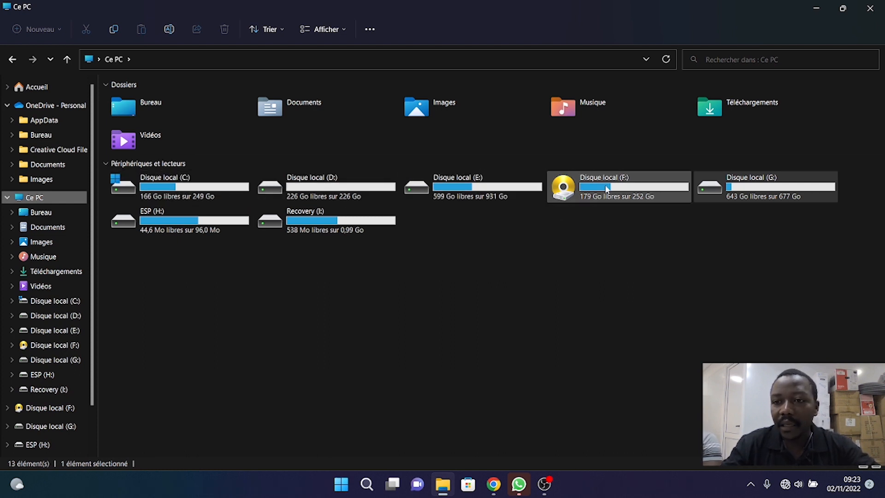
View the contents of Disque local (G:) and close the file window
{"action": "double_click", "coordinate": [701, 200]}
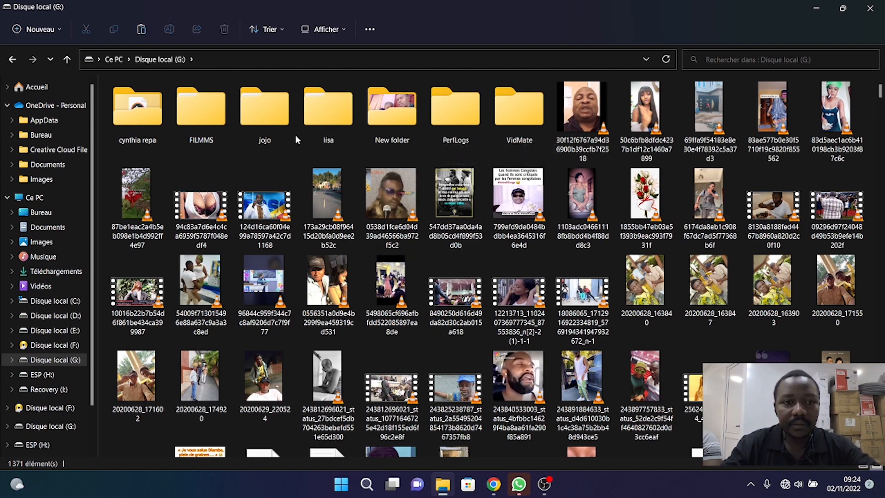
{"action": "left_click", "coordinate": [870, 8]}
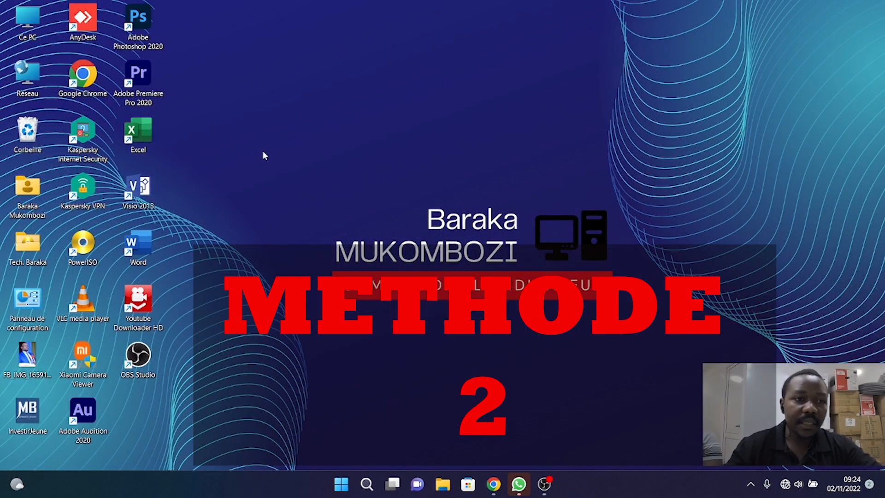
{"action": "right_click", "coordinate": [297, 150]}
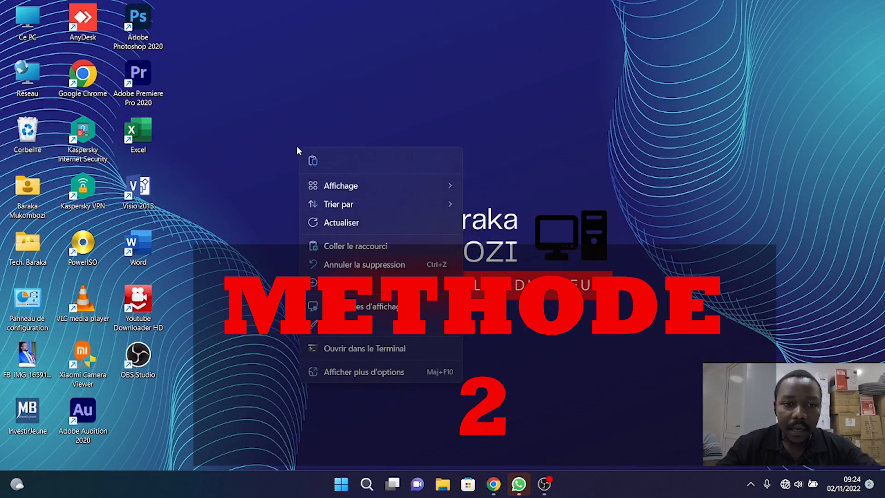
{"action": "left_click", "coordinate": [339, 226]}
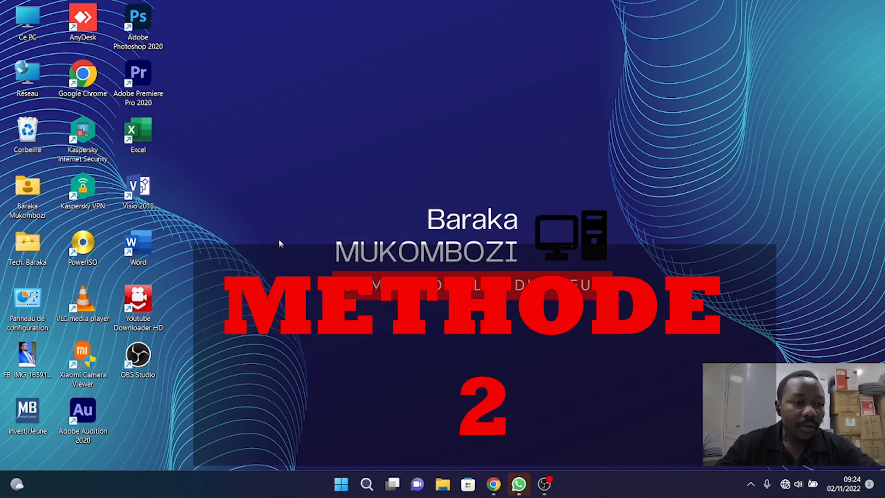
{"action": "double_click", "coordinate": [26, 312]}
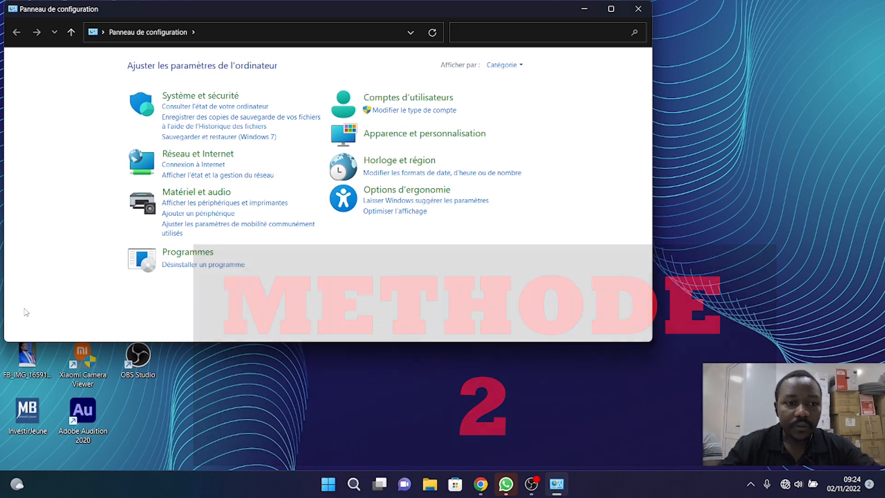
{"action": "left_click", "coordinate": [644, 8]}
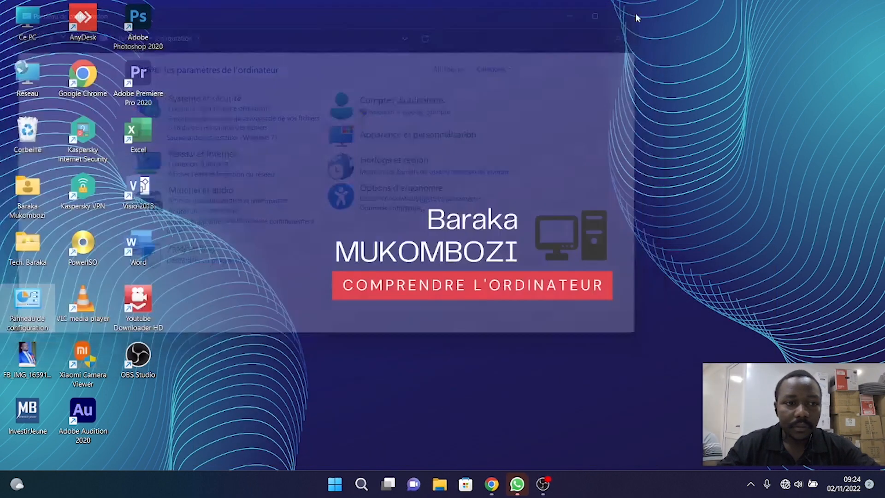
{"action": "right_click", "coordinate": [323, 102]}
{"action": "left_click", "coordinate": [364, 174]}
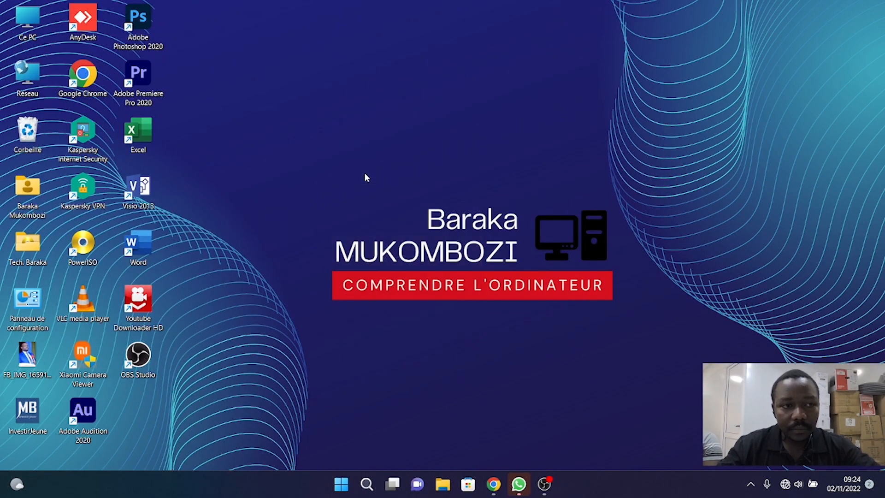
Open Sauvegarder et restaurer (Windows 7) in Panneau de configuration, then return to the Panneau de configuration home page
{"action": "double_click", "coordinate": [21, 305]}
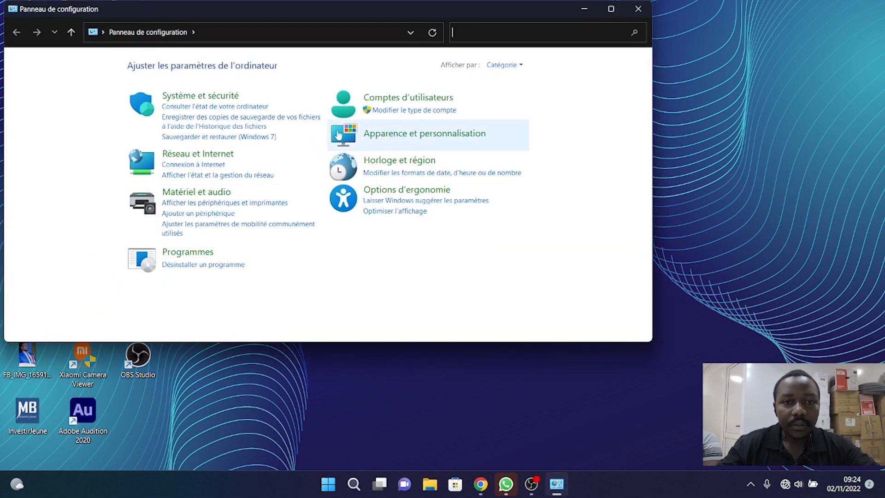
{"action": "left_click", "coordinate": [235, 137]}
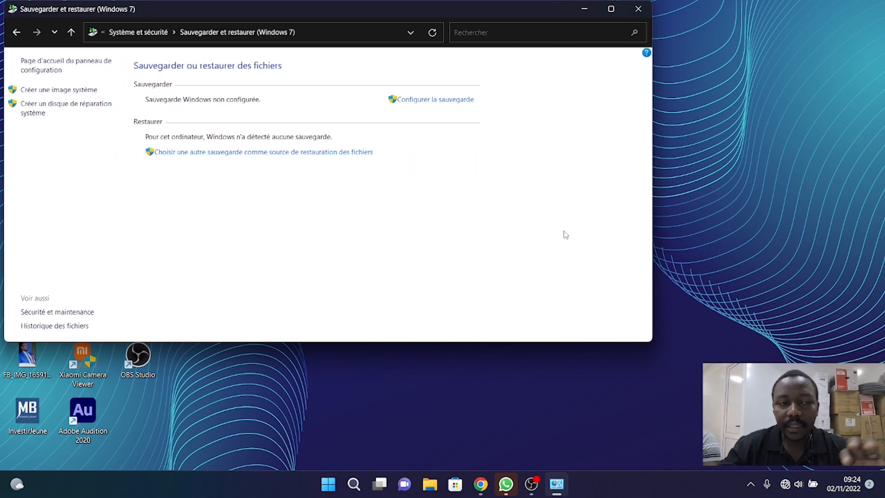
{"action": "left_click", "coordinate": [16, 32]}
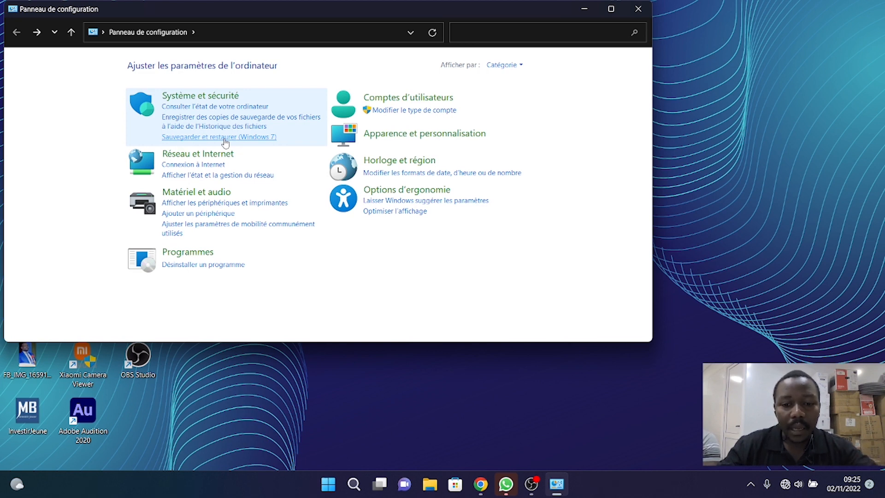
In Gestion des disques, shrink the G: volume on Disque 2 by 52521 Mo
{"action": "right_click", "coordinate": [329, 483]}
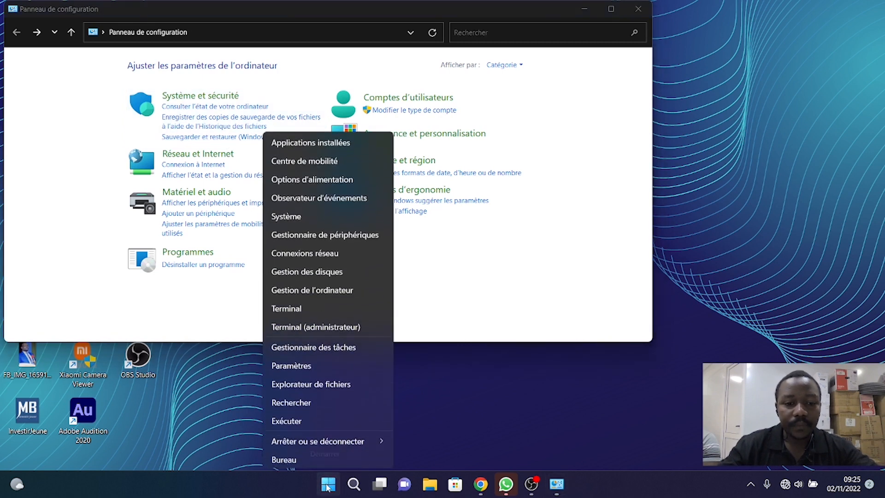
{"action": "left_click", "coordinate": [334, 273]}
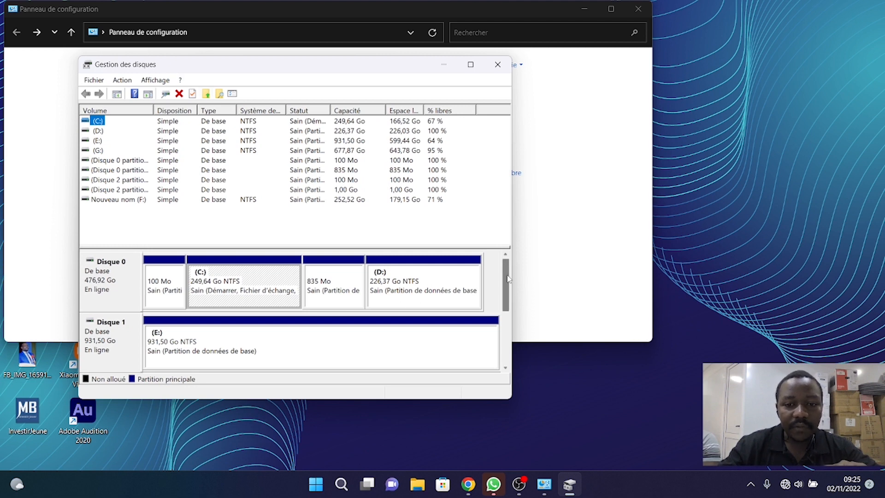
{"action": "left_click_drag", "start_coordinate": [507, 278], "coordinate": [510, 324]}
{"action": "left_click", "coordinate": [318, 284]}
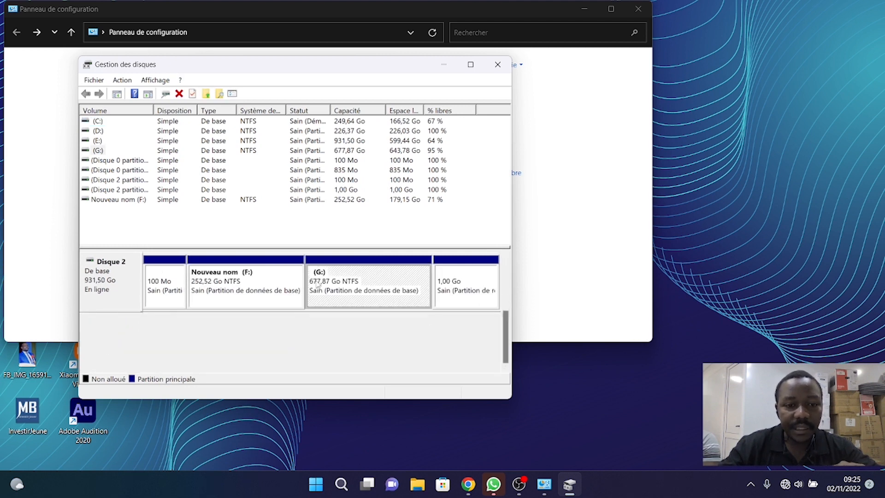
{"action": "right_click", "coordinate": [318, 284]}
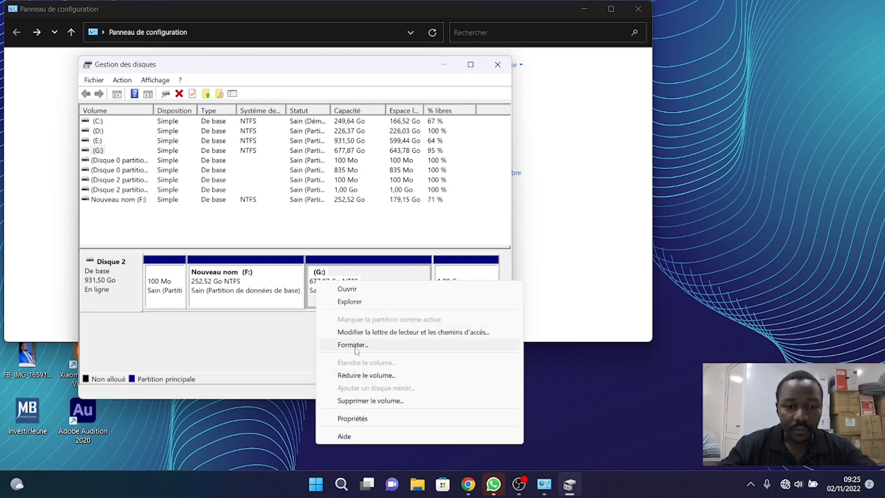
{"action": "left_click", "coordinate": [364, 374]}
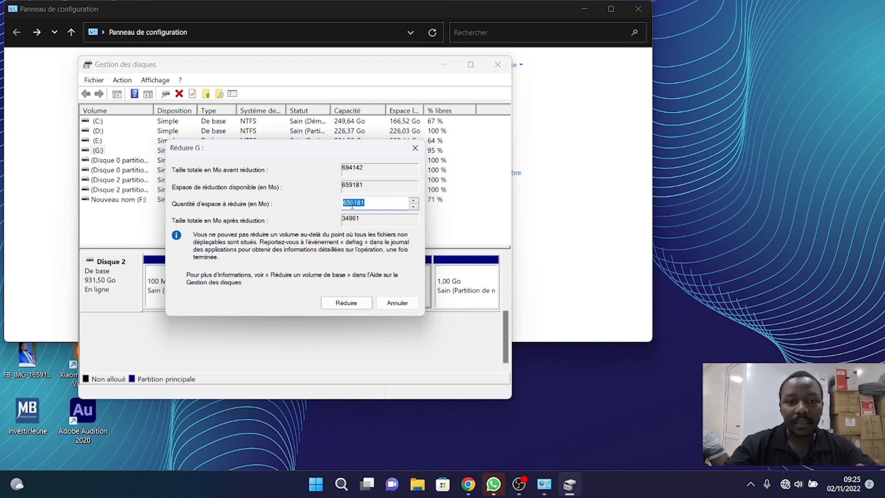
{"action": "type", "text": "5"}
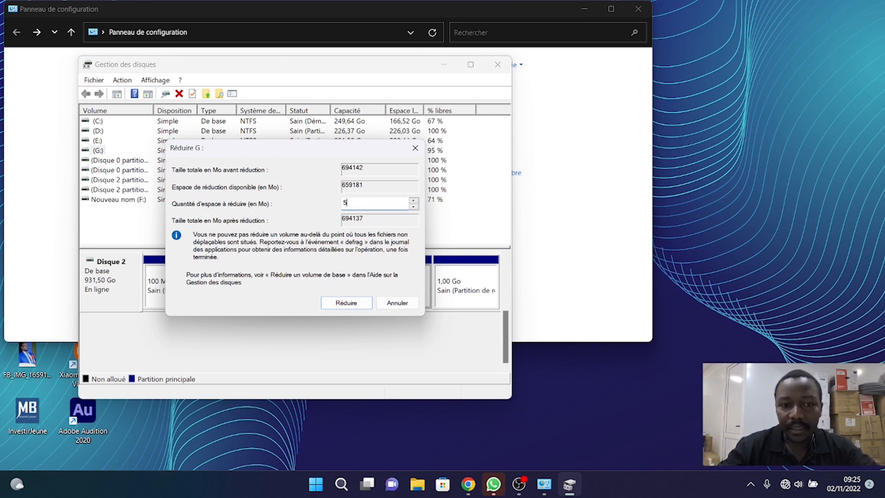
{"action": "type", "text": "2521"}
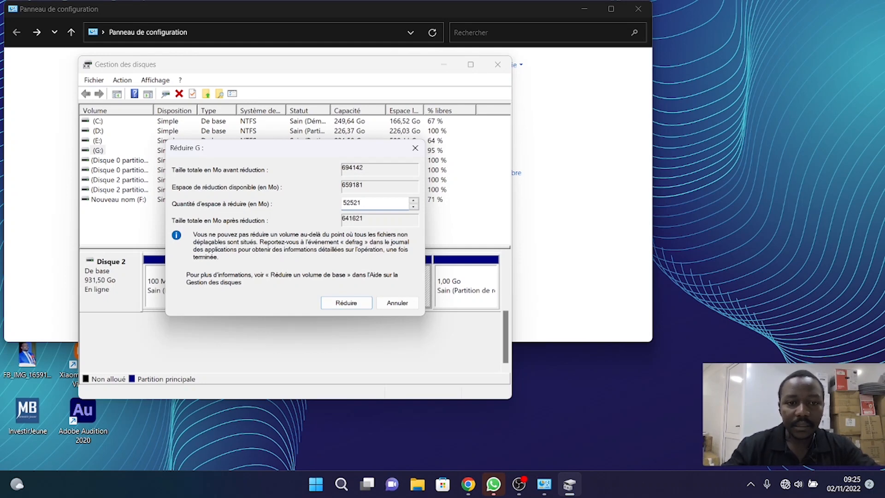
{"action": "left_click", "coordinate": [348, 303]}
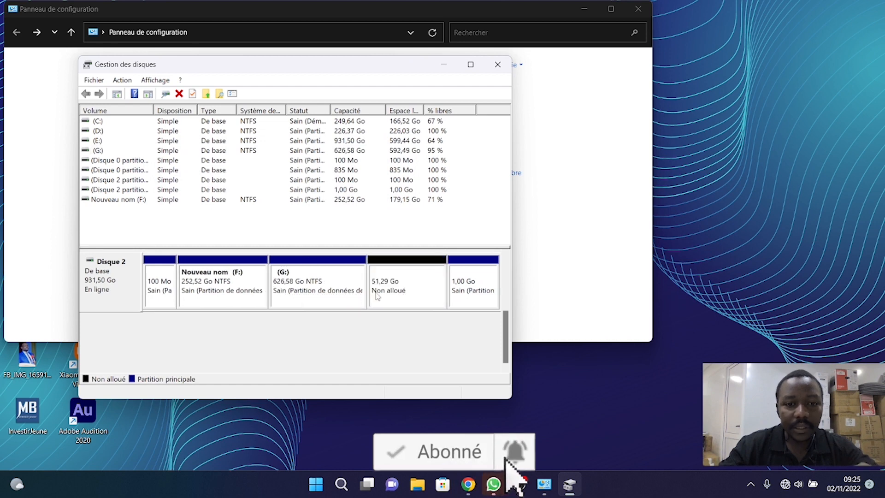
Set up a new simple volume in the unallocated space on Disque 2, with drive letter J and the NTFS file system
{"action": "right_click", "coordinate": [396, 284]}
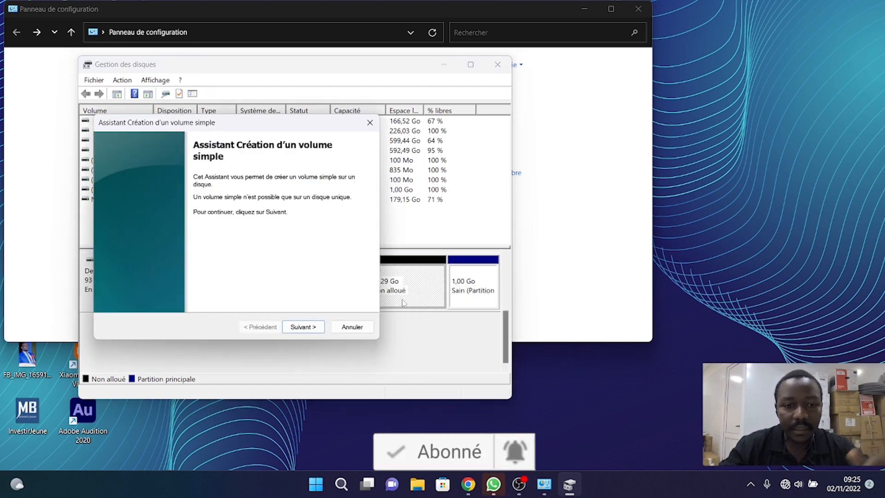
{"action": "left_click", "coordinate": [303, 326]}
{"action": "left_click", "coordinate": [303, 327]}
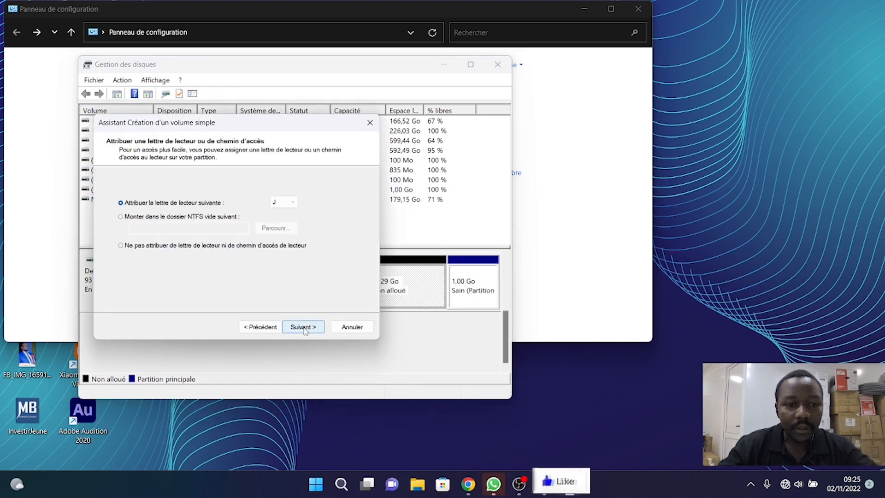
{"action": "left_click", "coordinate": [303, 328]}
{"action": "left_click", "coordinate": [303, 327]}
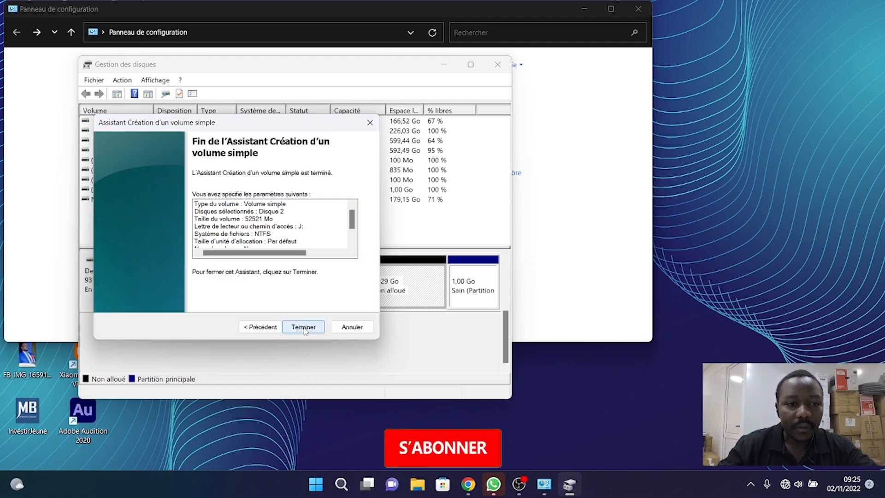
Return to the formatting settings, name the new volume SAUVEGARDE with quick formatting, and finish creating it
{"action": "left_click", "coordinate": [276, 328]}
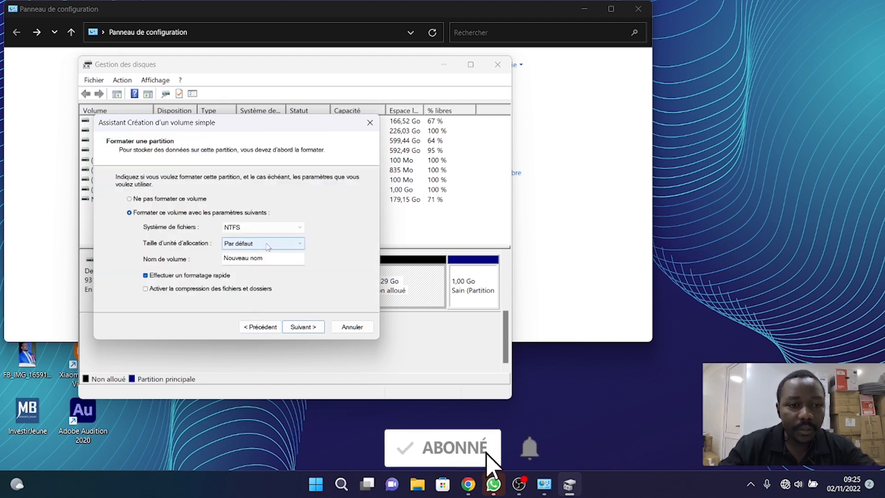
{"action": "left_click", "coordinate": [258, 243]}
{"action": "left_click", "coordinate": [266, 251]}
{"action": "left_click", "coordinate": [266, 259]}
{"action": "left_click_drag", "start_coordinate": [266, 259], "coordinate": [213, 264]}
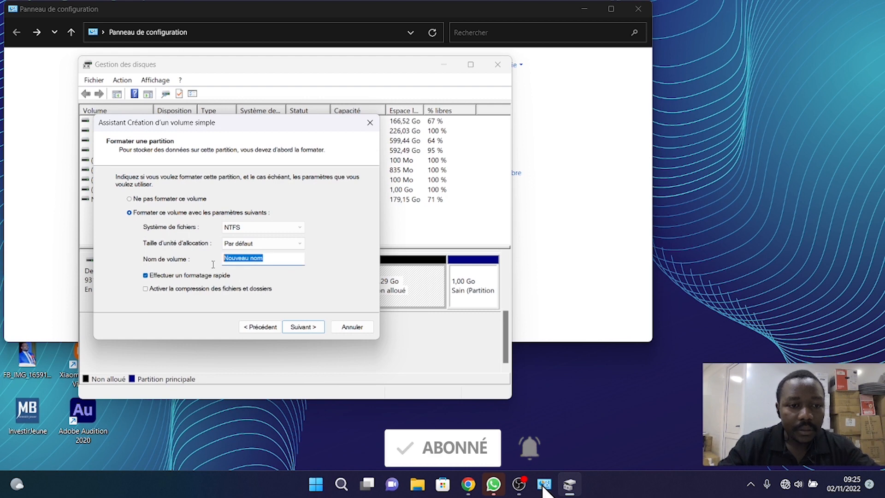
{"action": "type", "text": "SAU"}
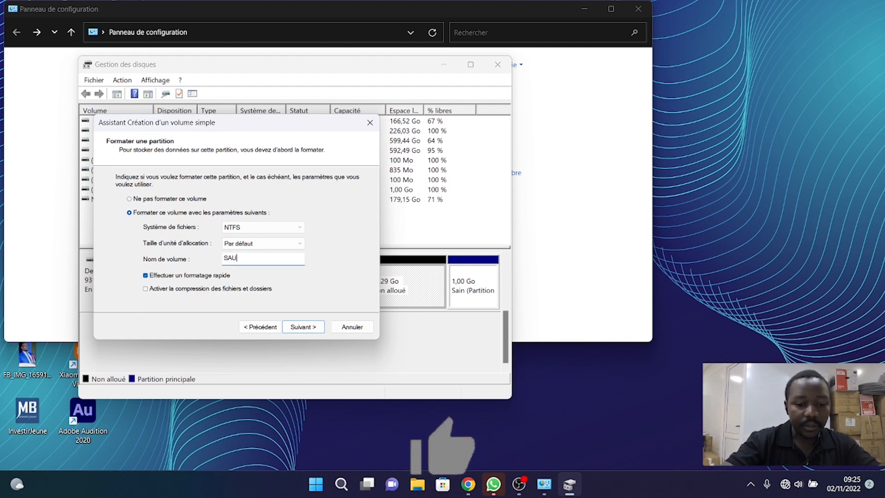
{"action": "type", "text": "VEGARDE"}
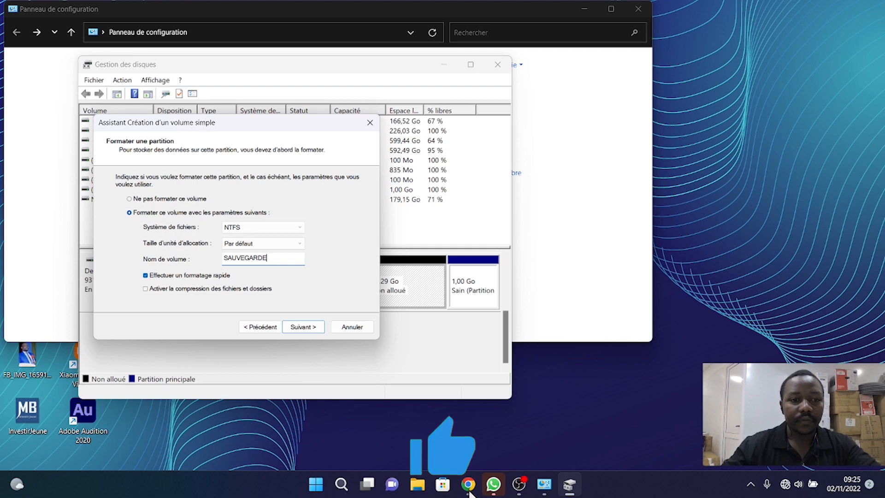
{"action": "key", "text": "Return"}
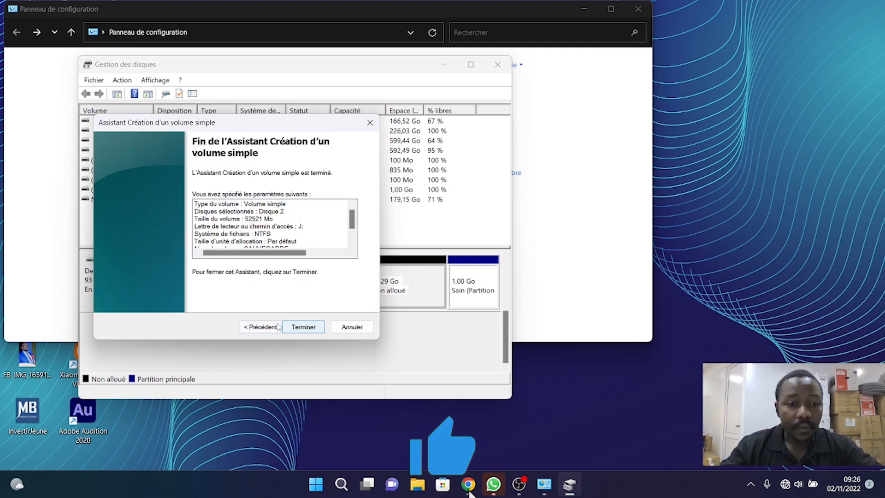
{"action": "left_click", "coordinate": [263, 327]}
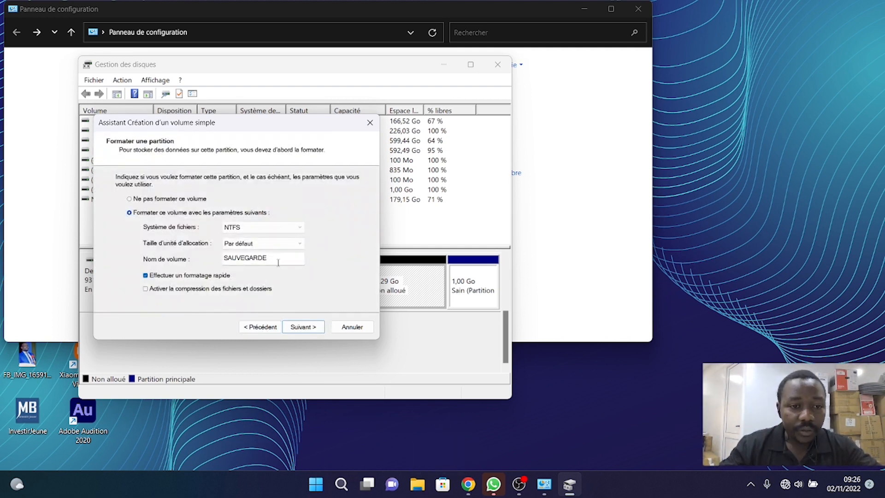
{"action": "left_click", "coordinate": [302, 327]}
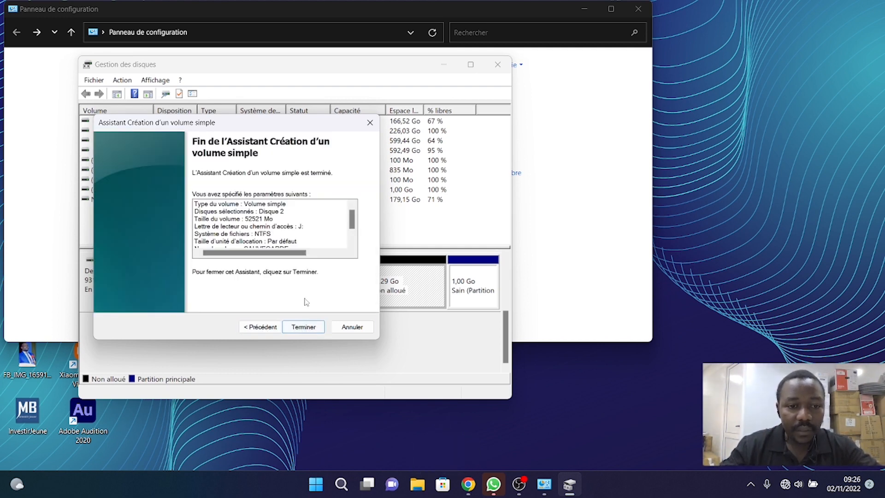
{"action": "left_click", "coordinate": [303, 328]}
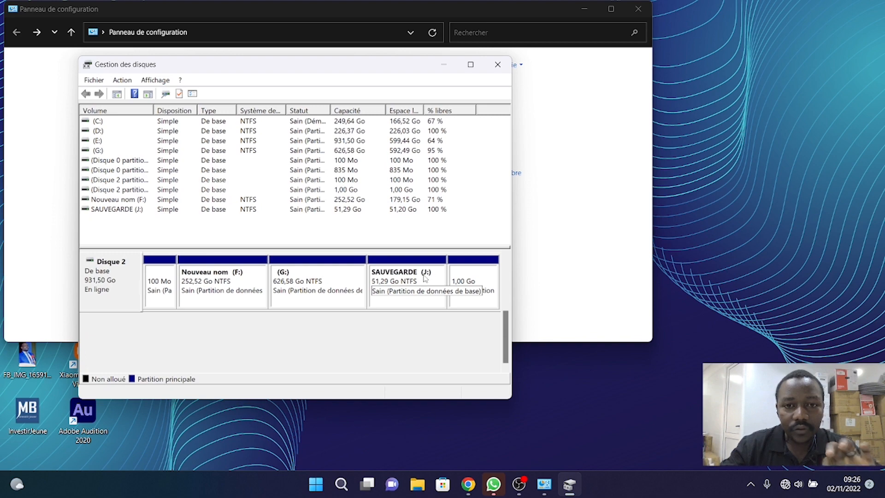
Close Gestion des disques and Panneau de configuration, check the SAUVEGARDE (J:) drive in Ce PC, and close that window
{"action": "left_click", "coordinate": [498, 64]}
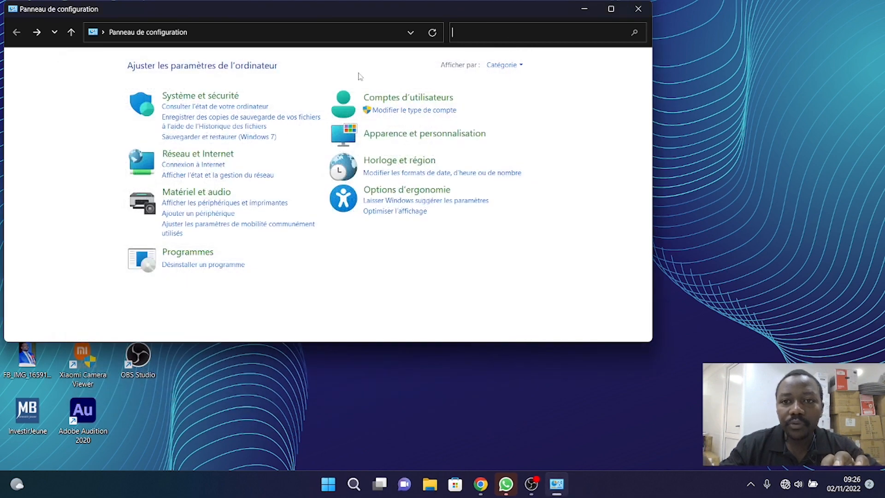
{"action": "left_click", "coordinate": [639, 9]}
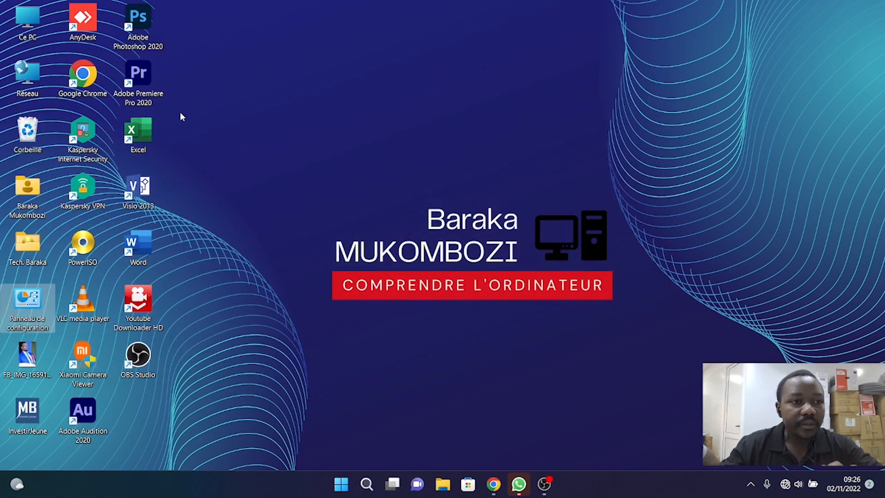
{"action": "double_click", "coordinate": [14, 35]}
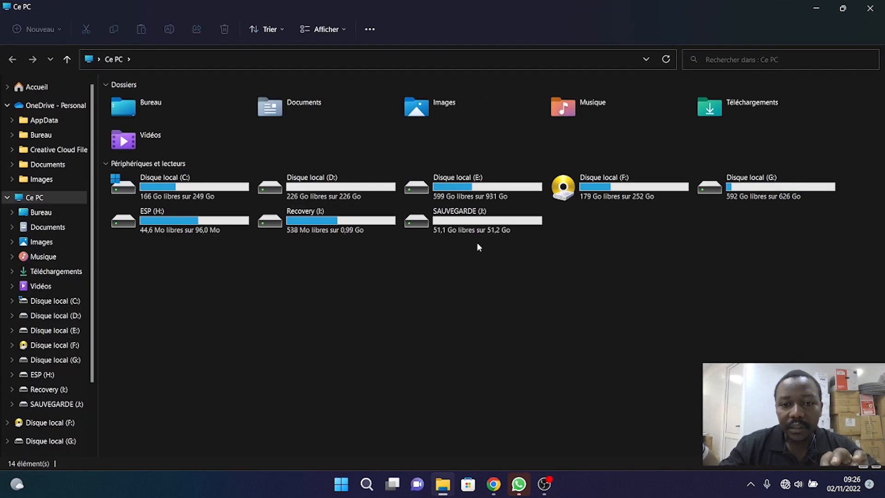
{"action": "left_click", "coordinate": [481, 230]}
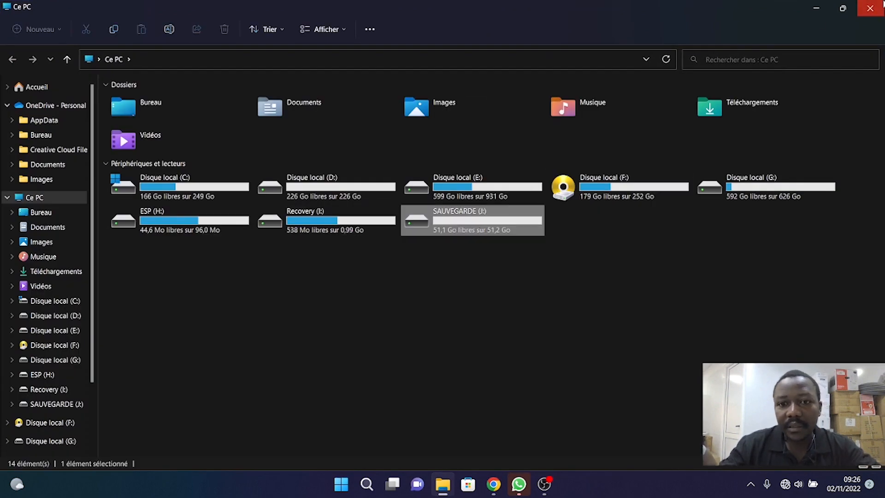
{"action": "left_click", "coordinate": [882, 3]}
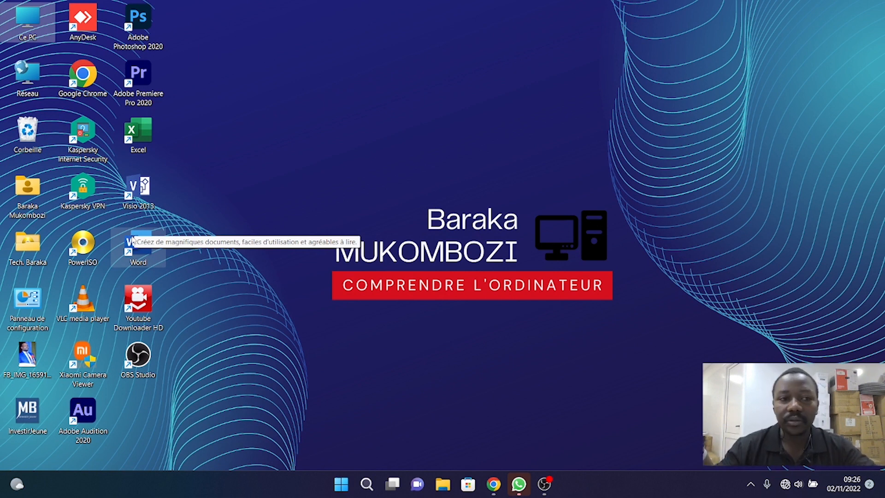
{"action": "right_click", "coordinate": [267, 123]}
{"action": "left_click", "coordinate": [320, 199]}
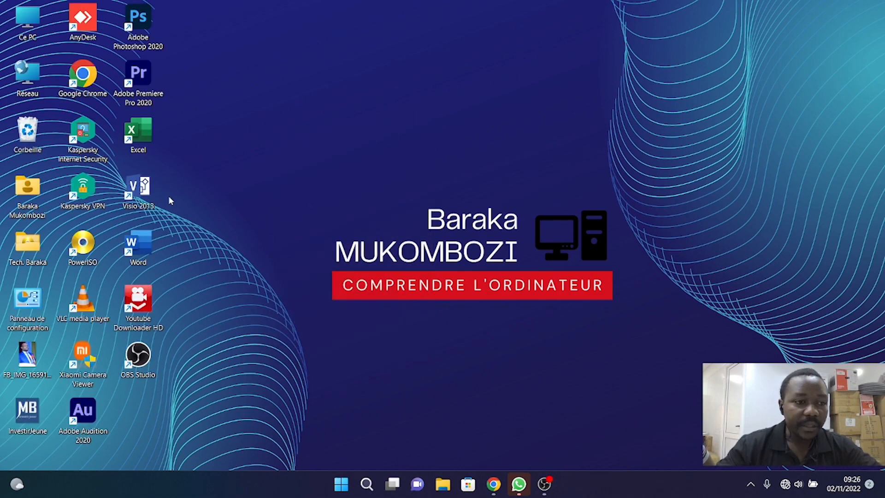
From Sauvegarder et restaurer (Windows 7) in Panneau de configuration, start creating a system image with SAUVEGARDE (J:) as the destination hard disk
{"action": "double_click", "coordinate": [28, 305]}
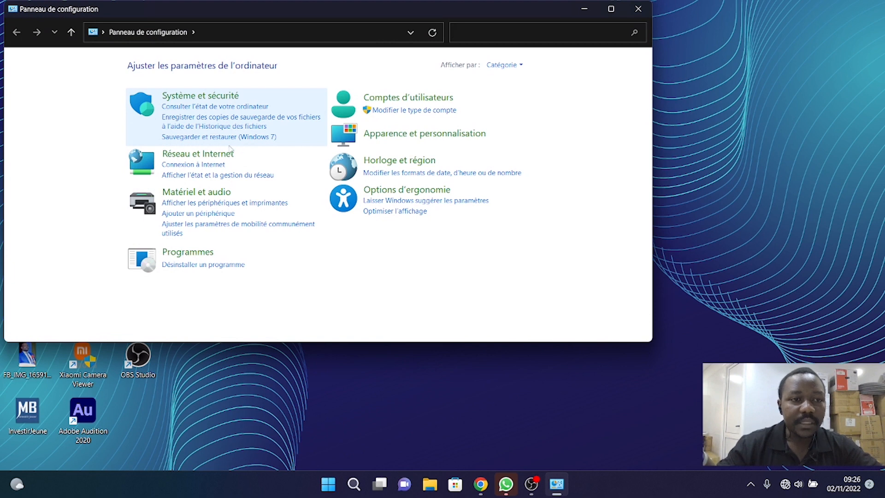
{"action": "left_click", "coordinate": [174, 138]}
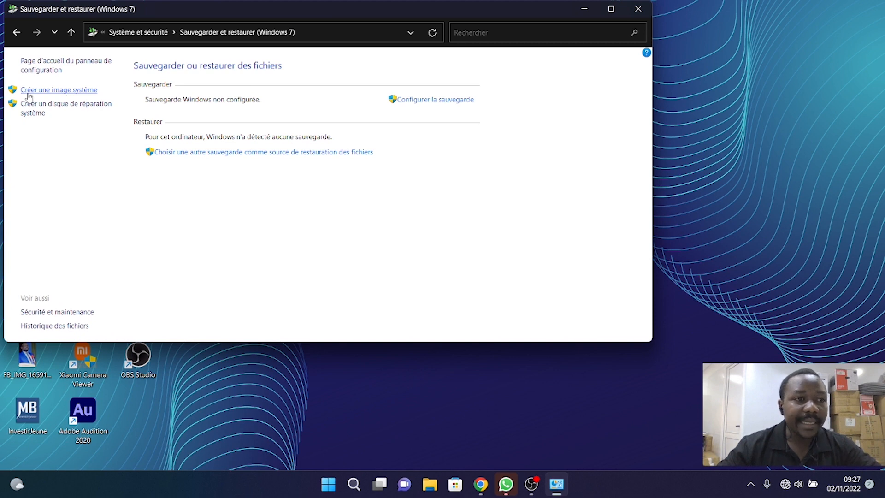
{"action": "left_click", "coordinate": [73, 92]}
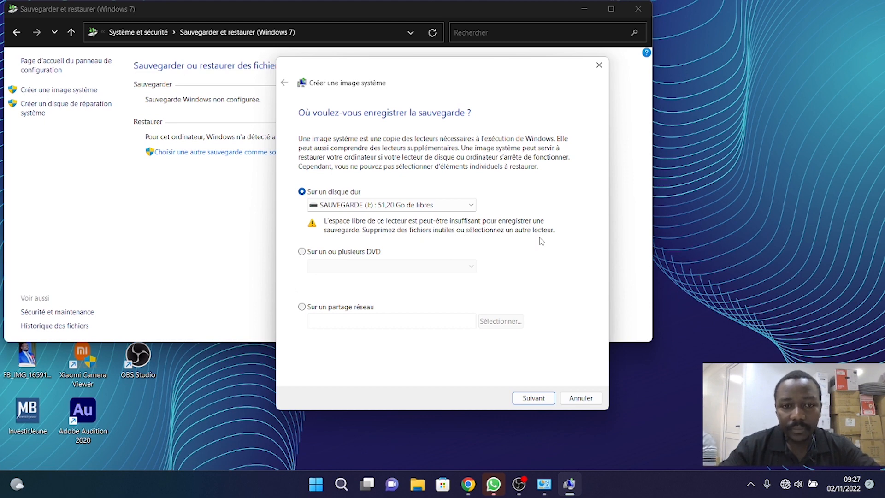
{"action": "left_click", "coordinate": [450, 205]}
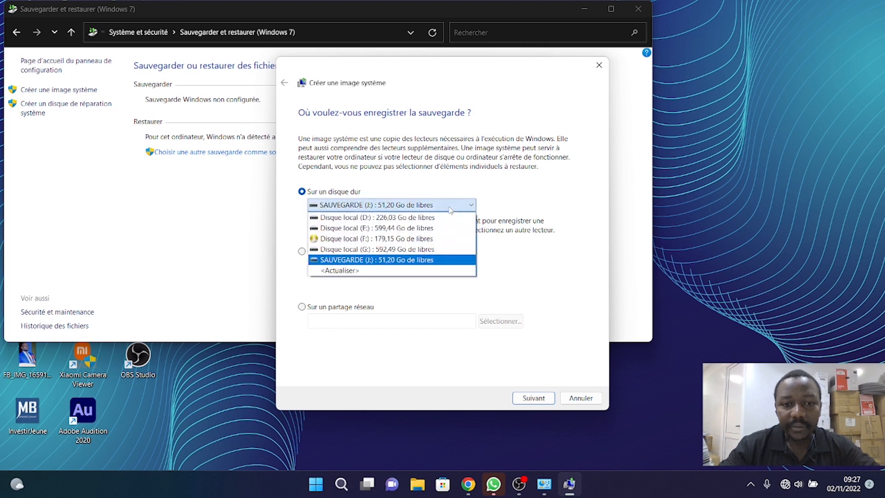
{"action": "left_click", "coordinate": [430, 261]}
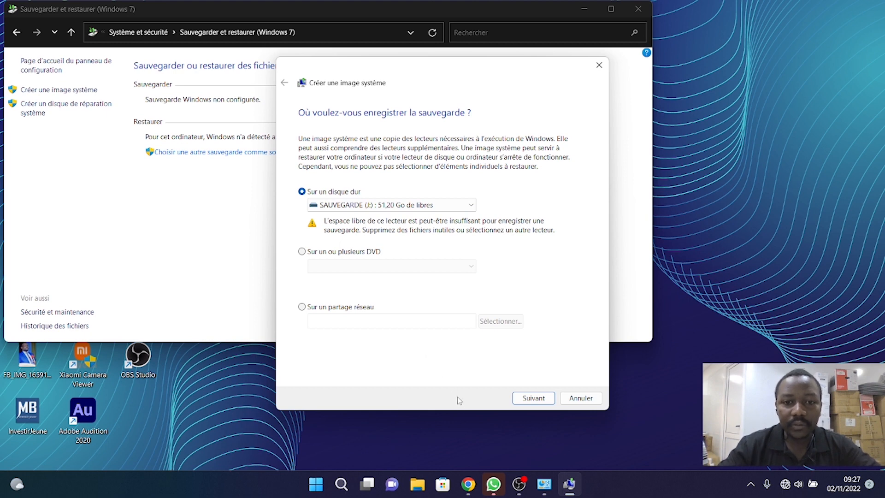
Reopen Gestion des disques and delete the SAUVEGARDE (J:) volume on Disque 2
{"action": "left_click", "coordinate": [543, 484]}
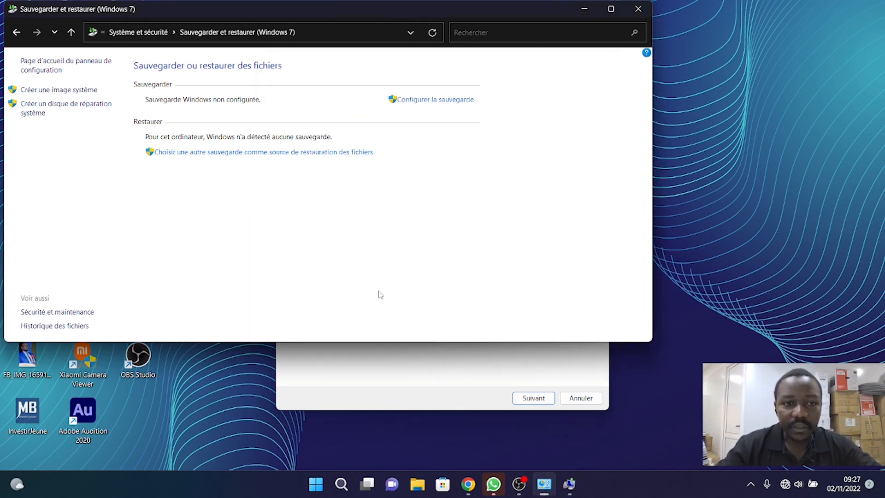
{"action": "right_click", "coordinate": [316, 484]}
{"action": "left_click", "coordinate": [299, 270]}
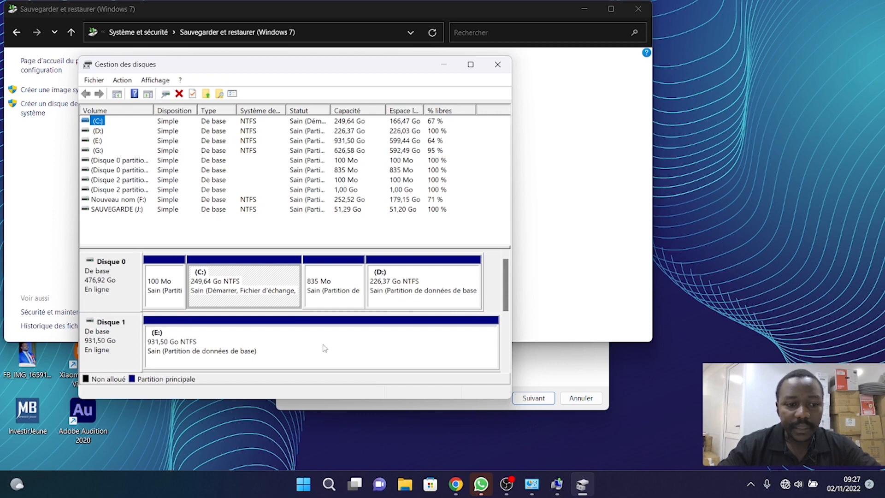
{"action": "left_click", "coordinate": [330, 336]}
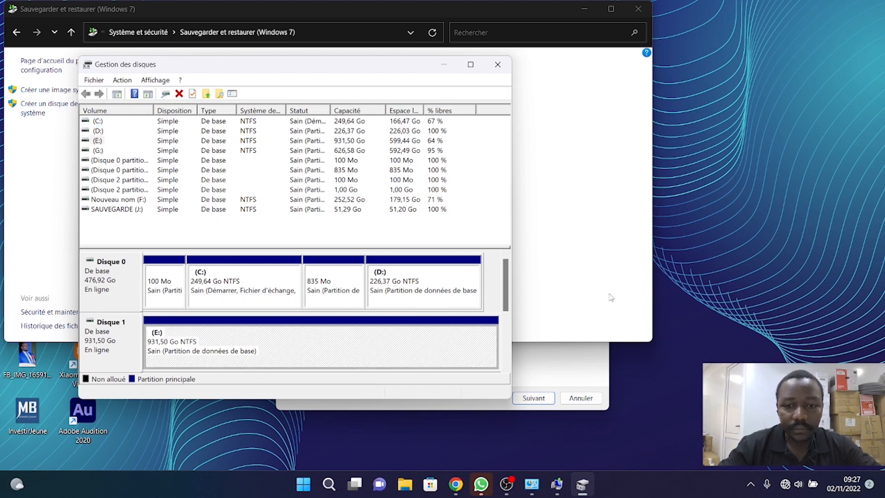
{"action": "left_click_drag", "start_coordinate": [507, 293], "coordinate": [492, 336]}
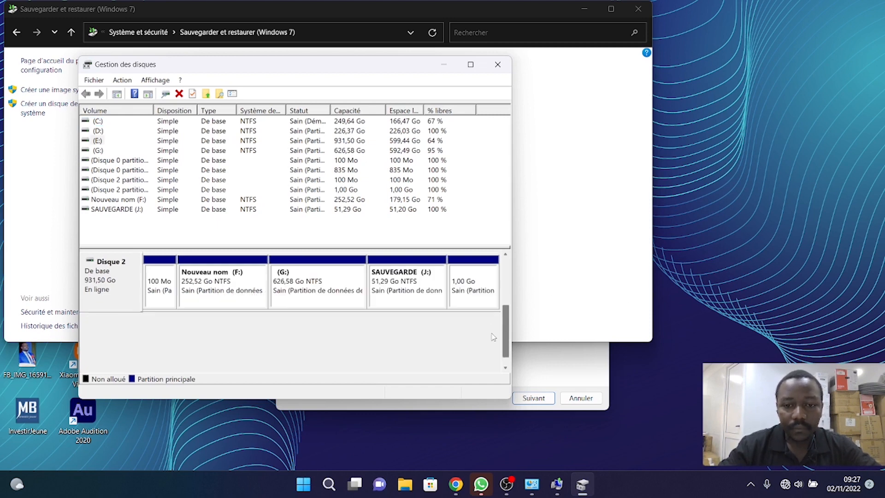
{"action": "right_click", "coordinate": [390, 286]}
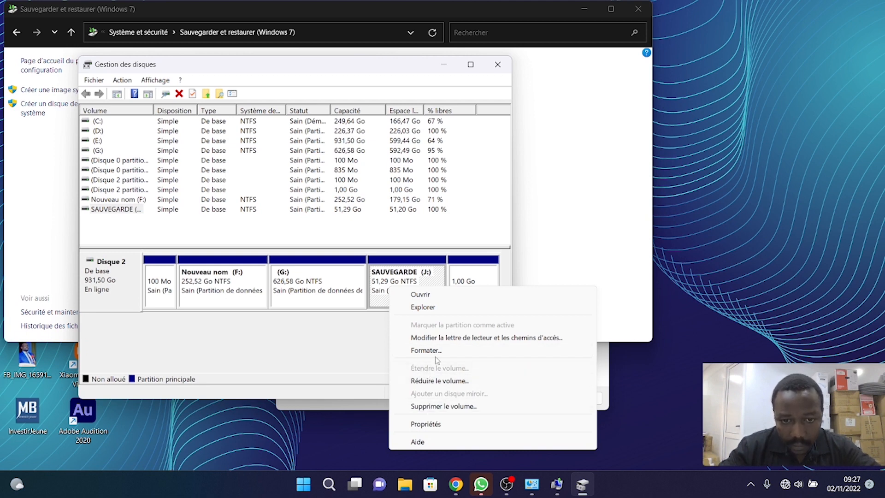
{"action": "left_click", "coordinate": [439, 406]}
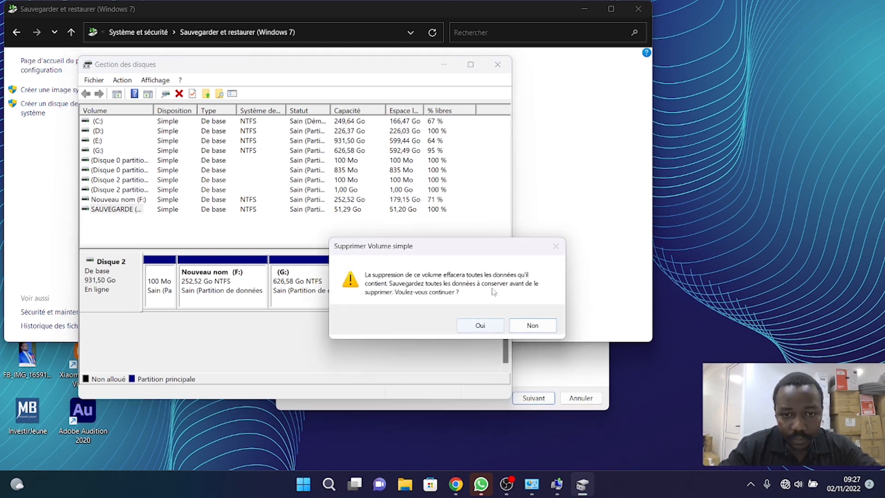
{"action": "left_click", "coordinate": [430, 407]}
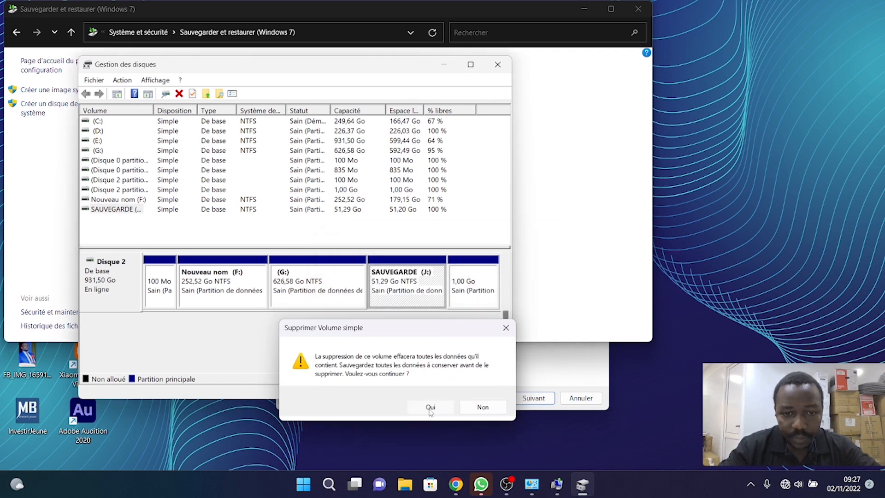
On Disque 2, free up more space from the (G:) volume and recreate a larger SAUVEGARDE (J:) volume
{"action": "right_click", "coordinate": [326, 283]}
{"action": "left_click", "coordinate": [394, 270]}
{"action": "right_click", "coordinate": [394, 271]}
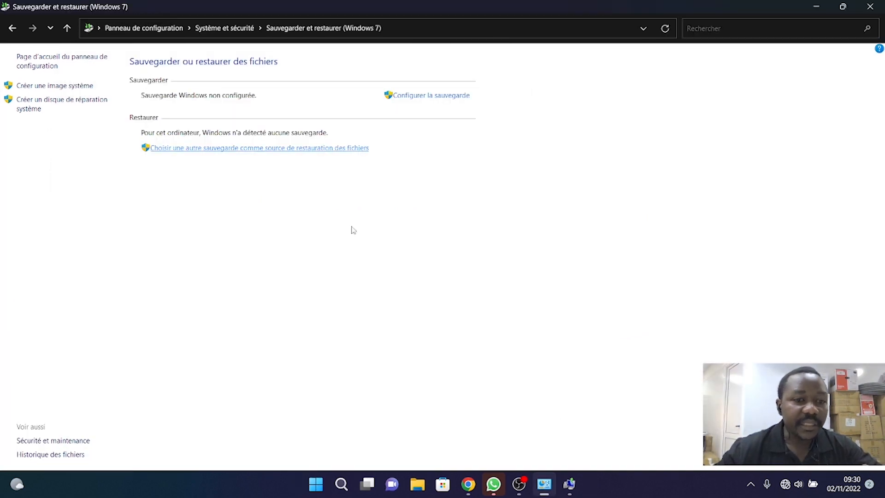
Return to the Créer une image système wizard, refresh the hard disk list, and continue with SAUVEGARDE (J:) as the backup destination
{"action": "left_click", "coordinate": [569, 484]}
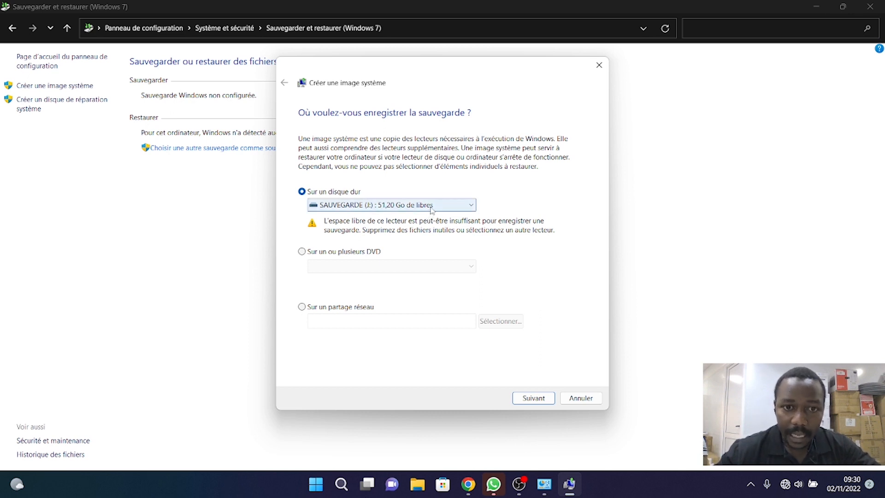
{"action": "left_click", "coordinate": [431, 207]}
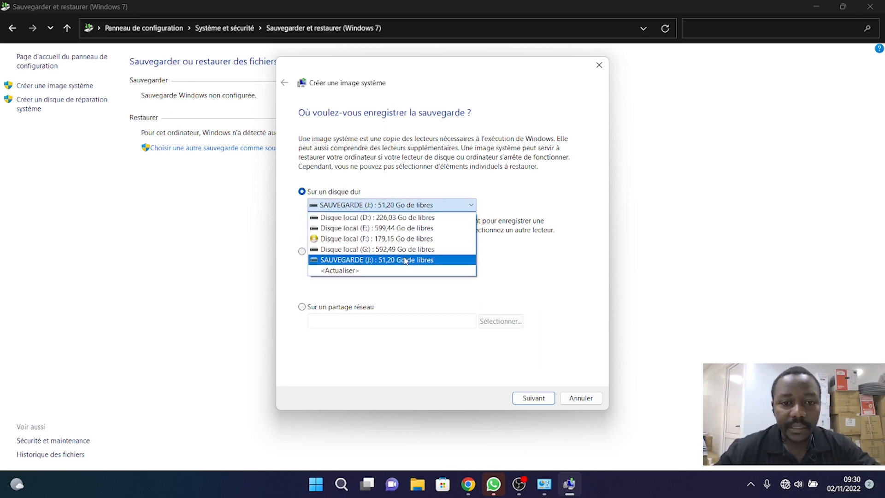
{"action": "left_click", "coordinate": [375, 271]}
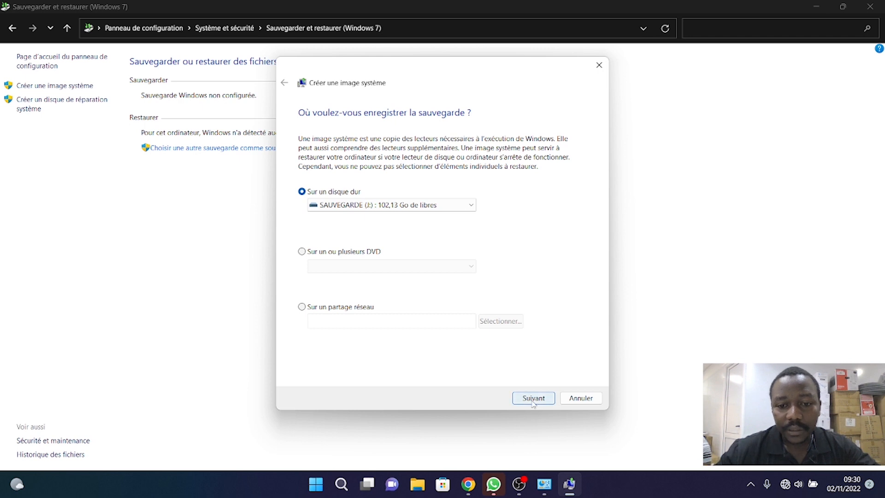
{"action": "left_click", "coordinate": [533, 398]}
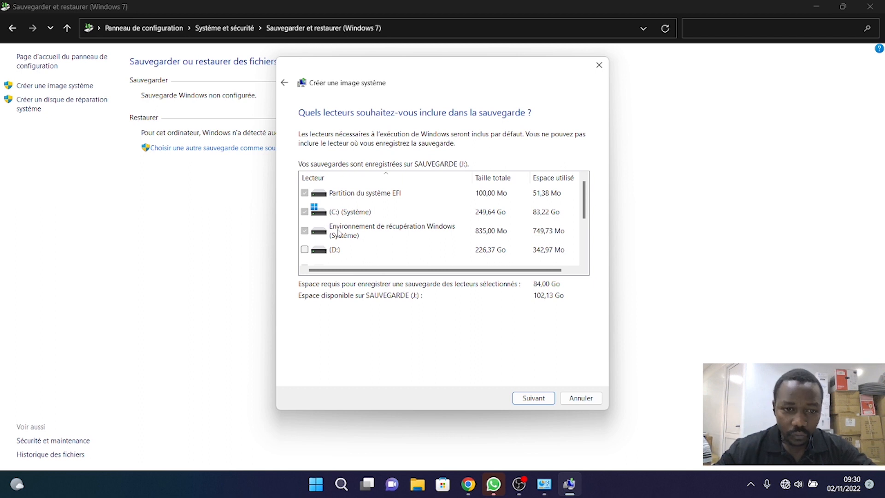
Review the drives to include, keep only the default system drives, and start the system image backup
{"action": "scroll", "coordinate": [343, 241], "scroll_direction": "down", "scroll_amount": 1}
{"action": "scroll", "coordinate": [341, 225], "scroll_direction": "up", "scroll_amount": 1}
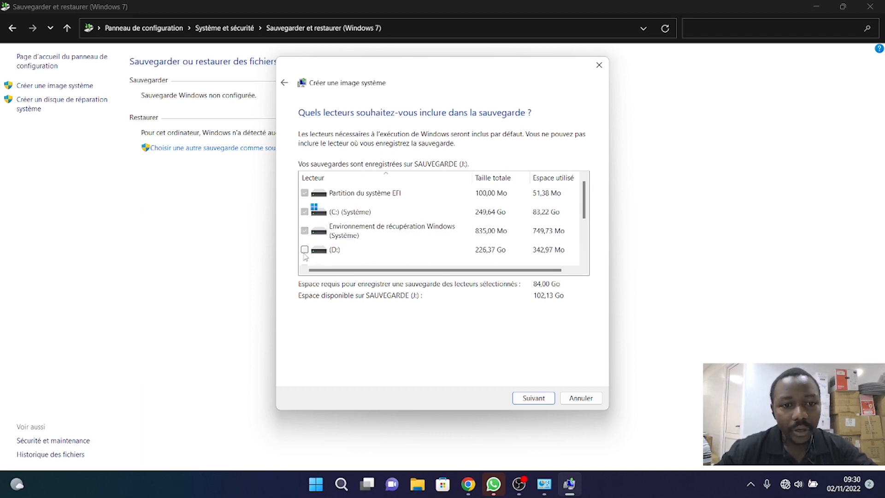
{"action": "scroll", "coordinate": [317, 262], "scroll_direction": "down", "scroll_amount": 2}
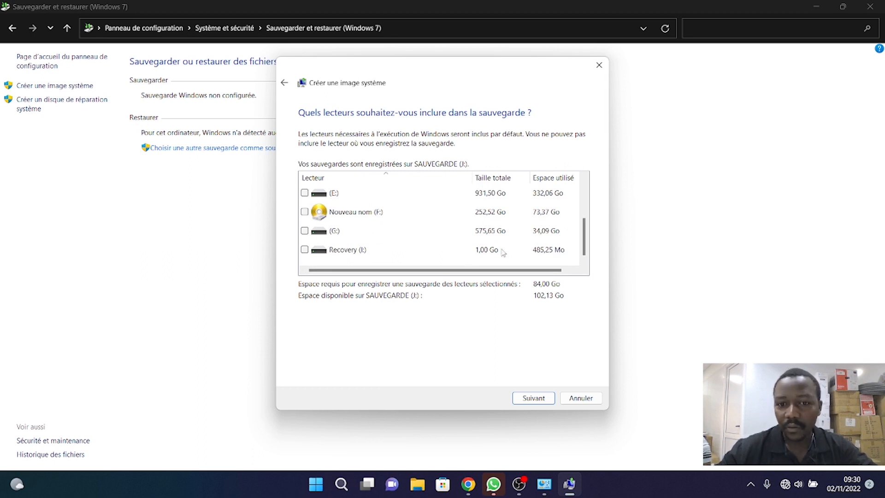
{"action": "scroll", "coordinate": [568, 248], "scroll_direction": "up", "scroll_amount": 2}
{"action": "left_click", "coordinate": [526, 399]}
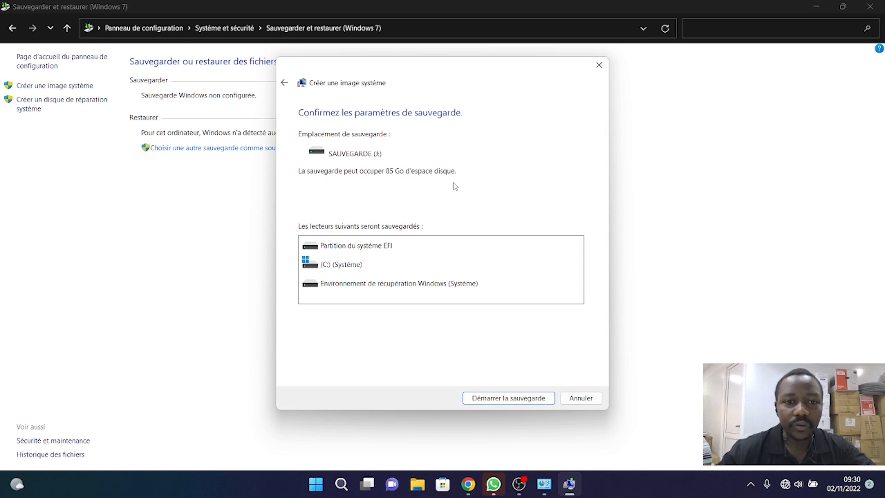
{"action": "left_click", "coordinate": [495, 399]}
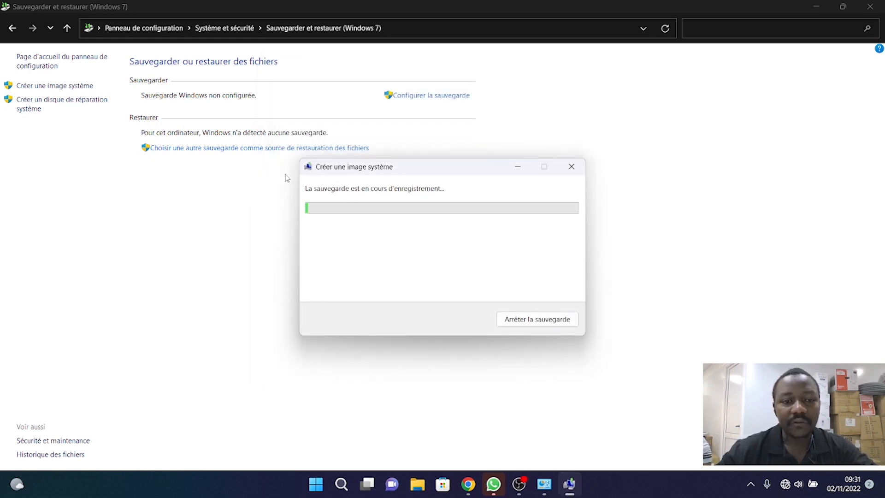